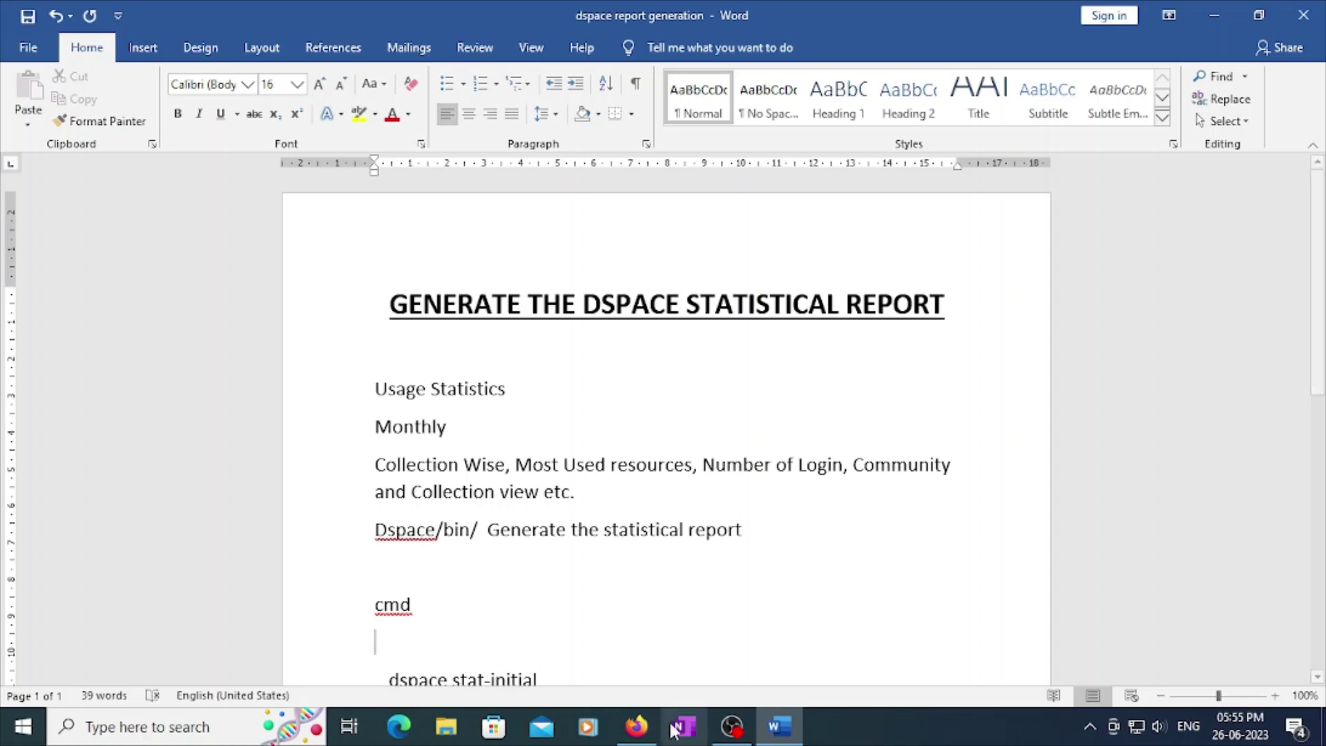
Log in to DSpace as administrator and open the Administer Statistics page.
click(634, 727)
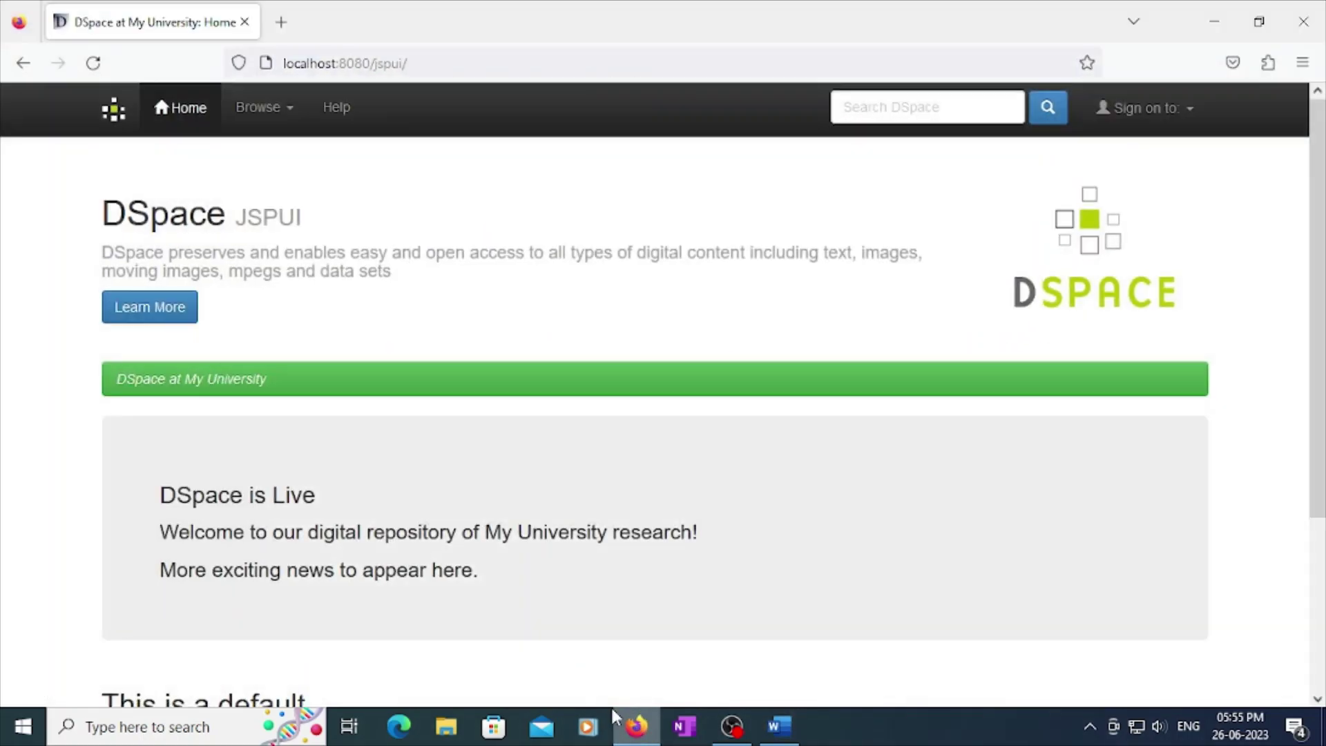
click(1145, 109)
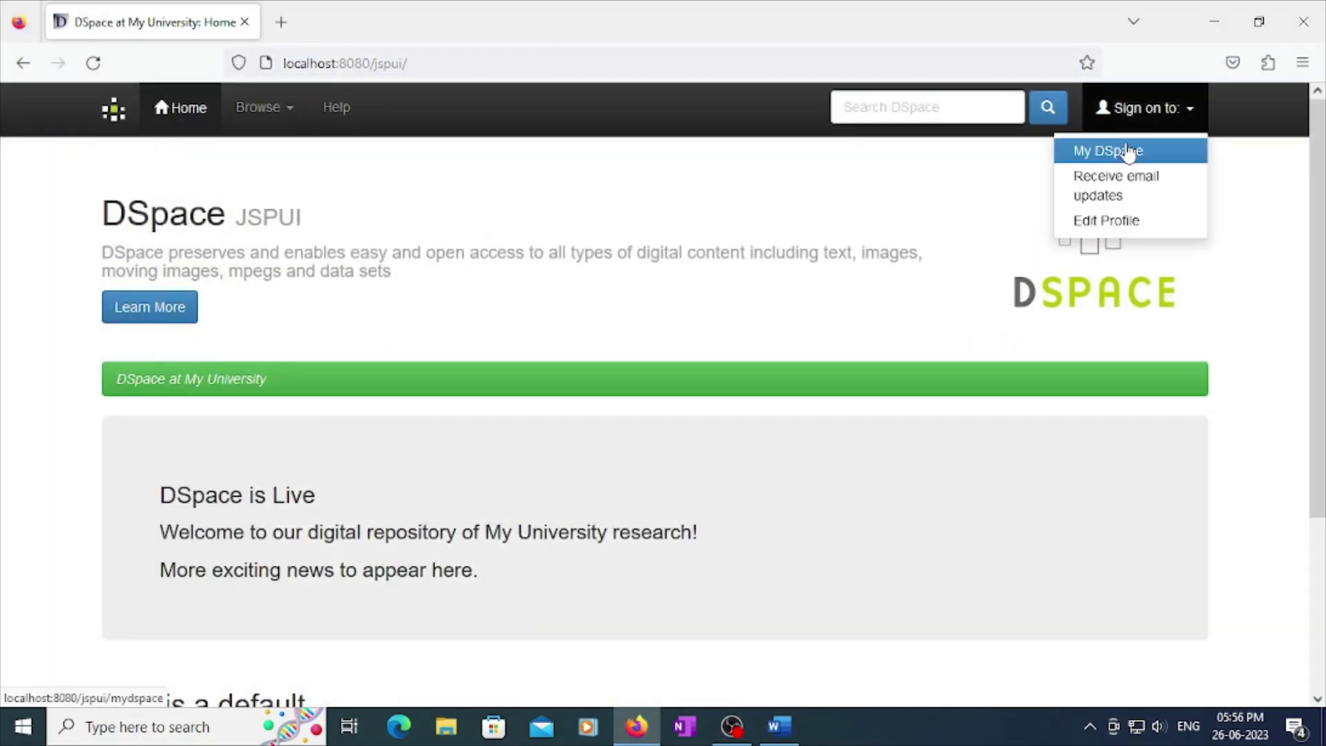
click(1128, 148)
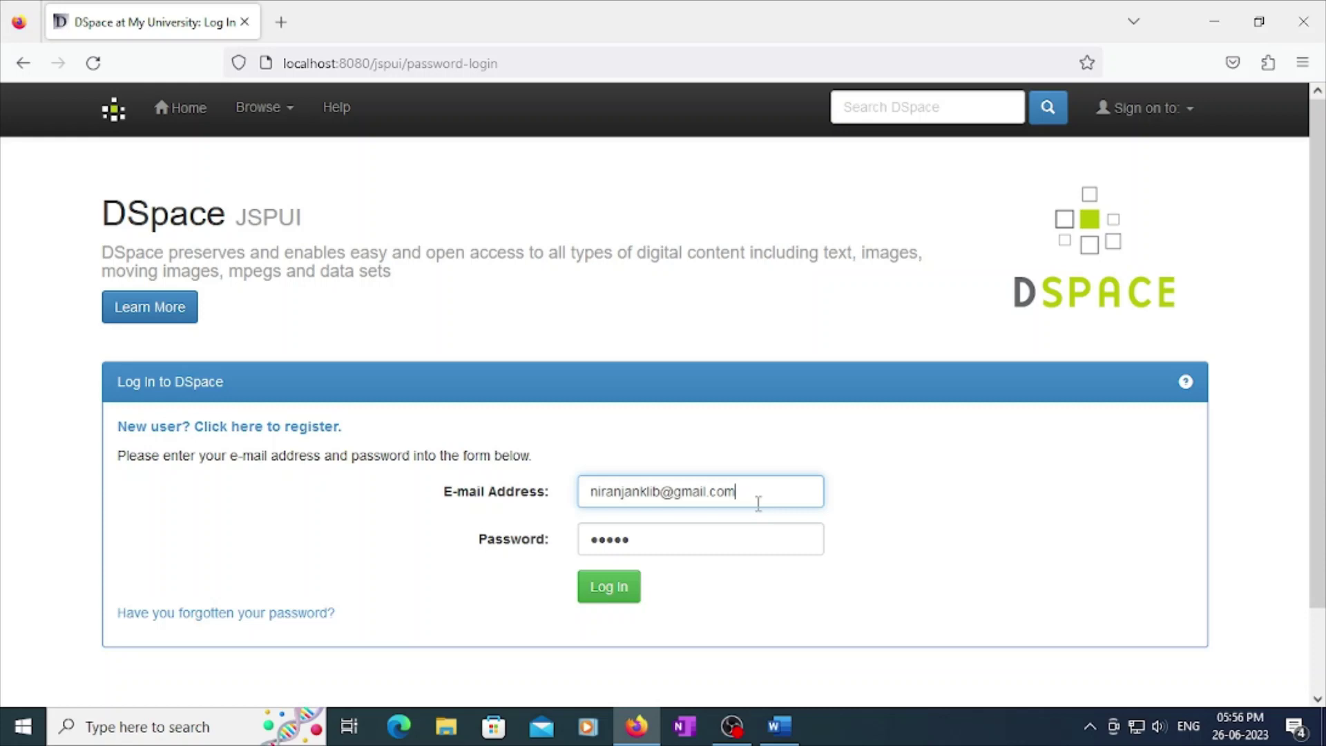
click(601, 588)
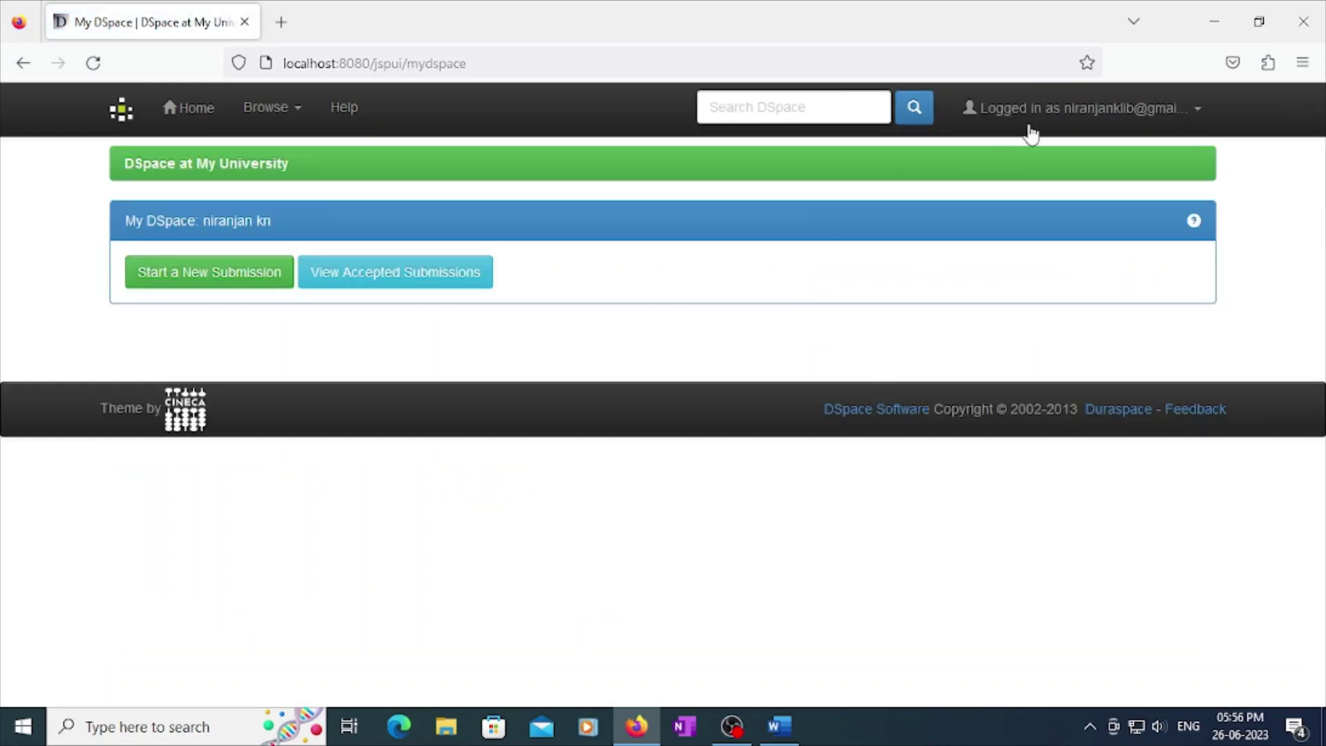
click(1101, 121)
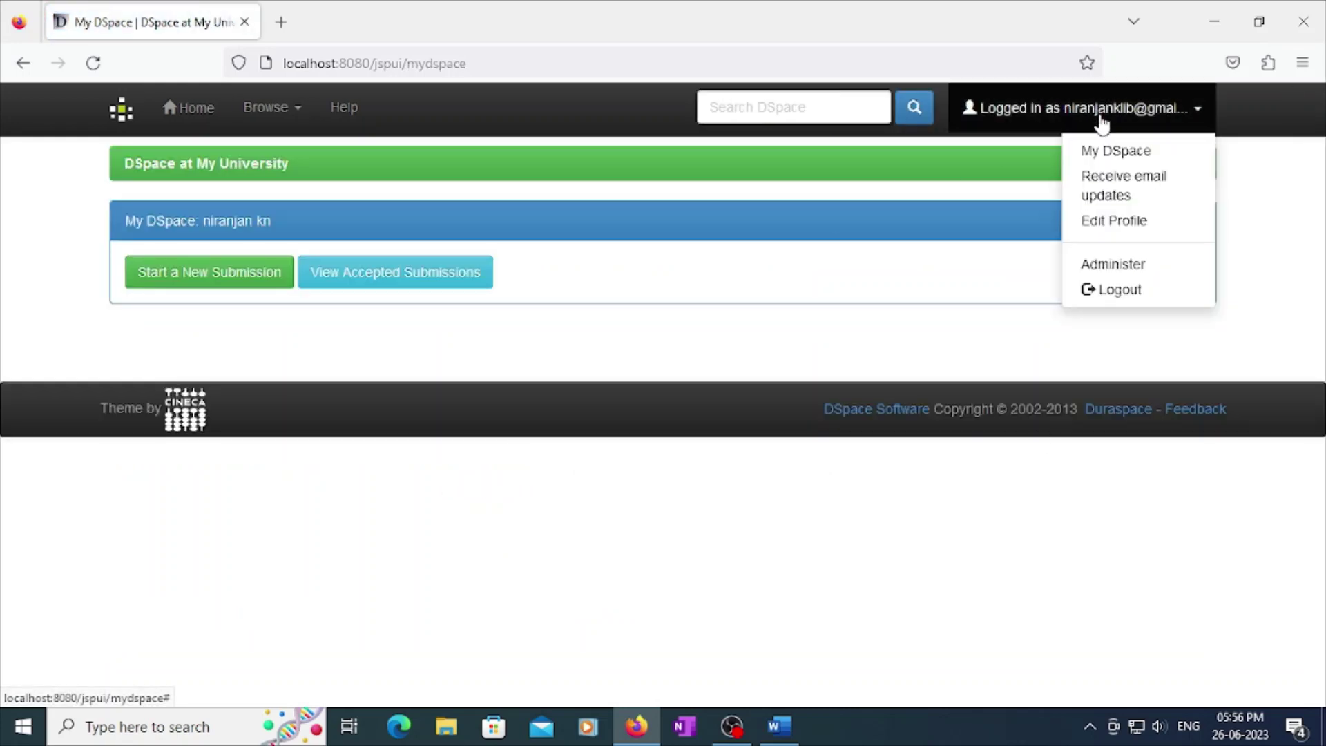
click(1117, 268)
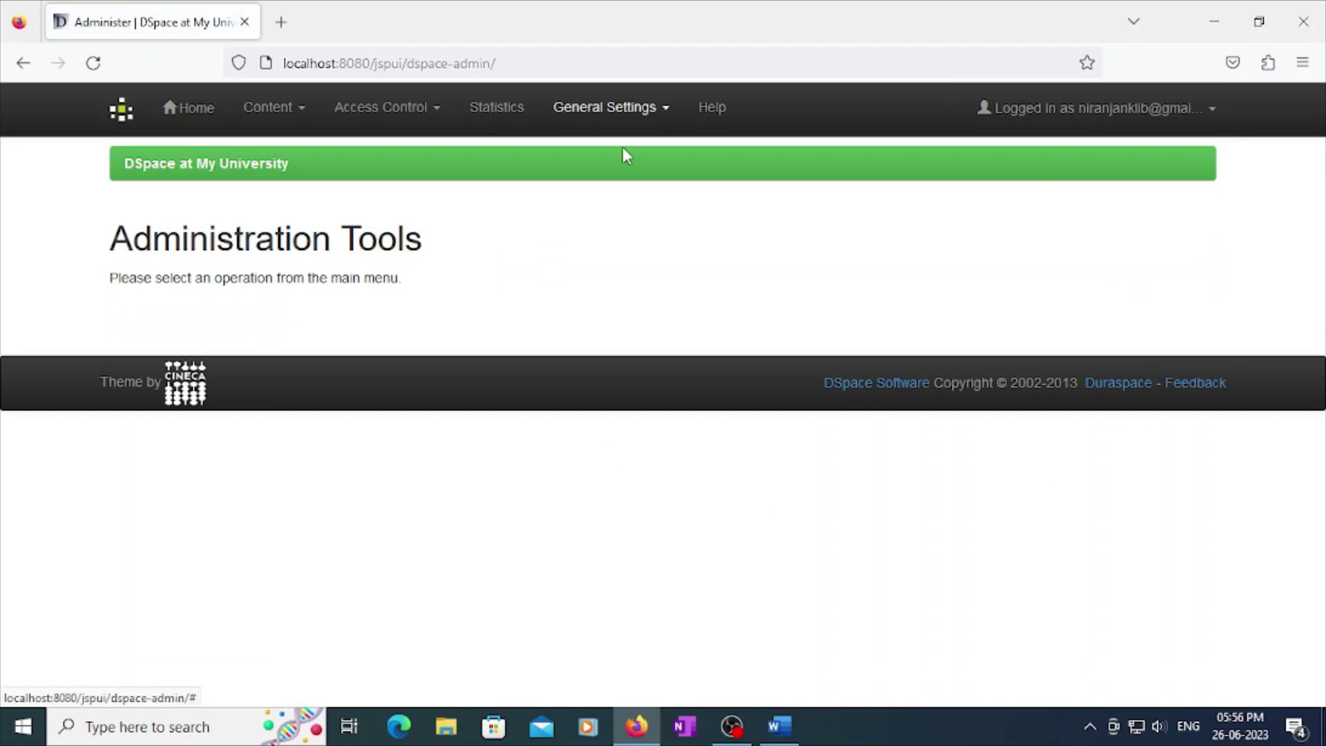
click(505, 116)
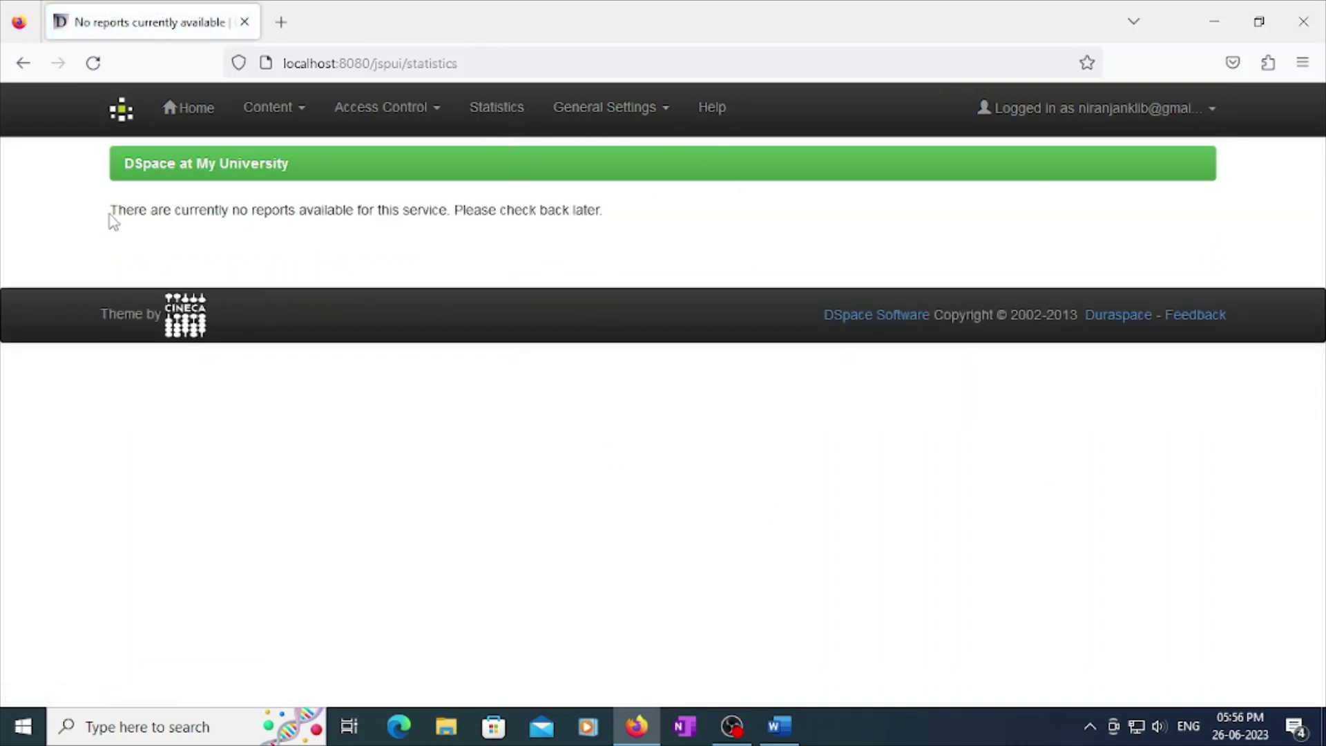
Highlight the 'no reports available' message, then return to the Word notes.
drag(110, 211, 592, 219)
click(388, 208)
drag(113, 204, 599, 225)
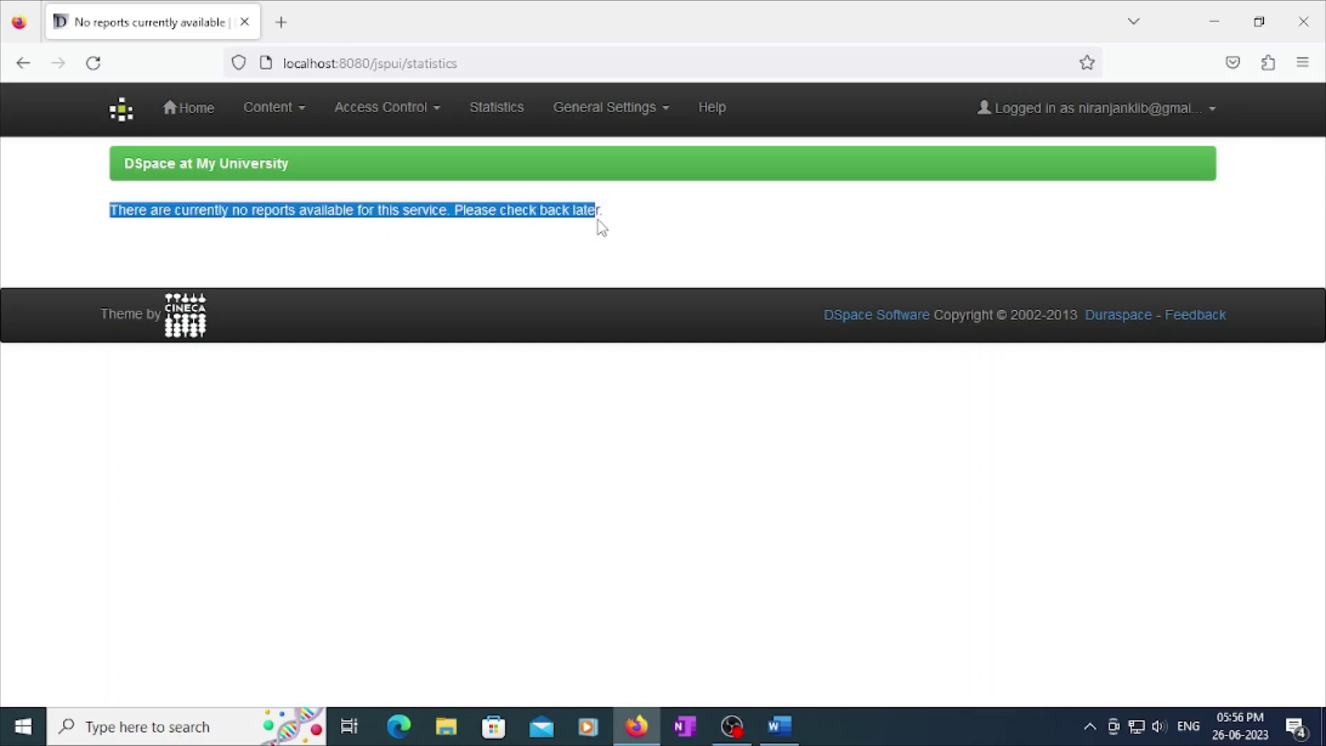
click(619, 222)
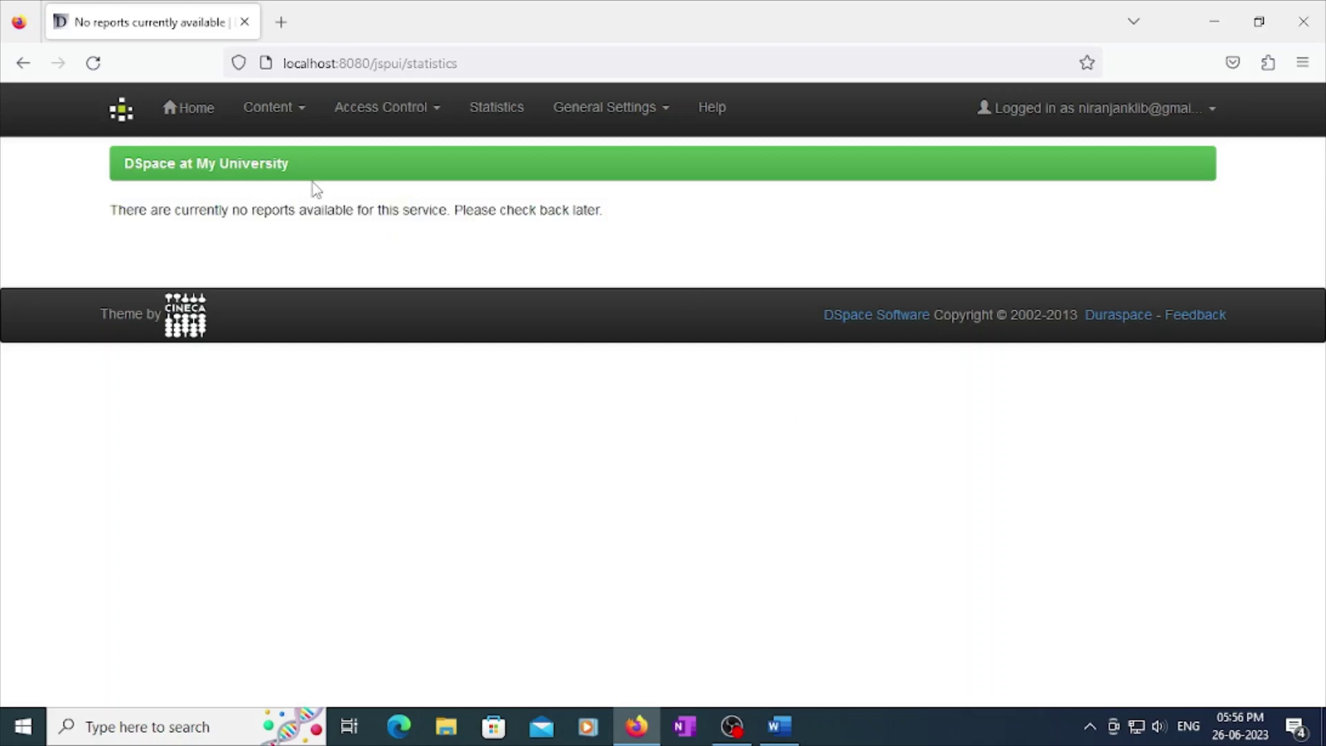
drag(104, 222, 259, 219)
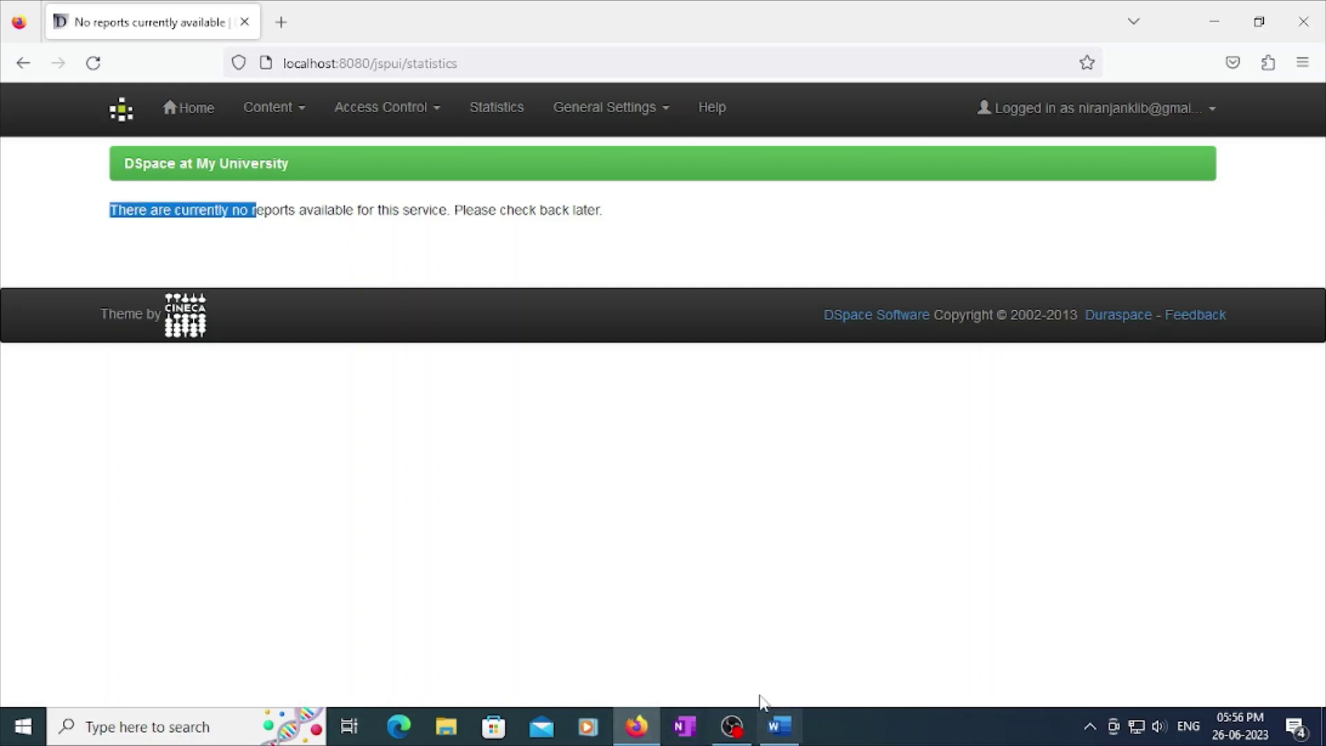
click(443, 210)
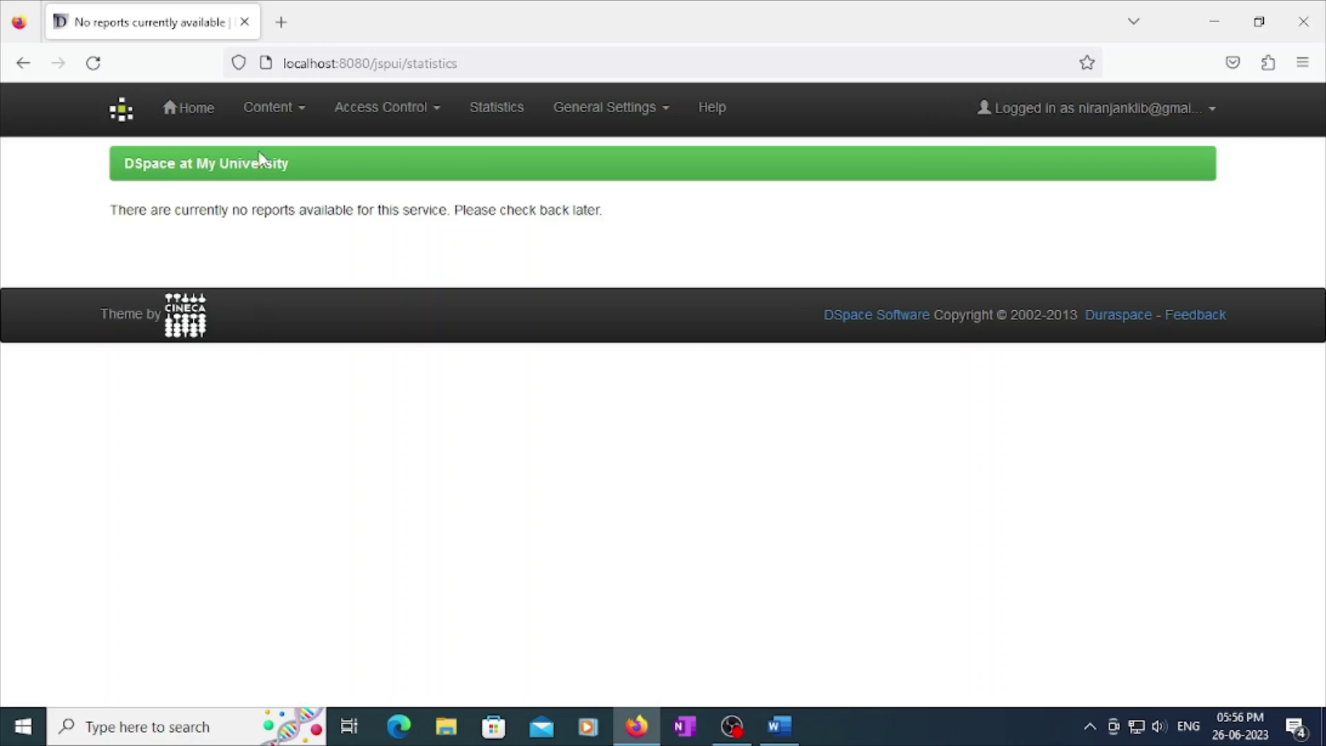
click(779, 726)
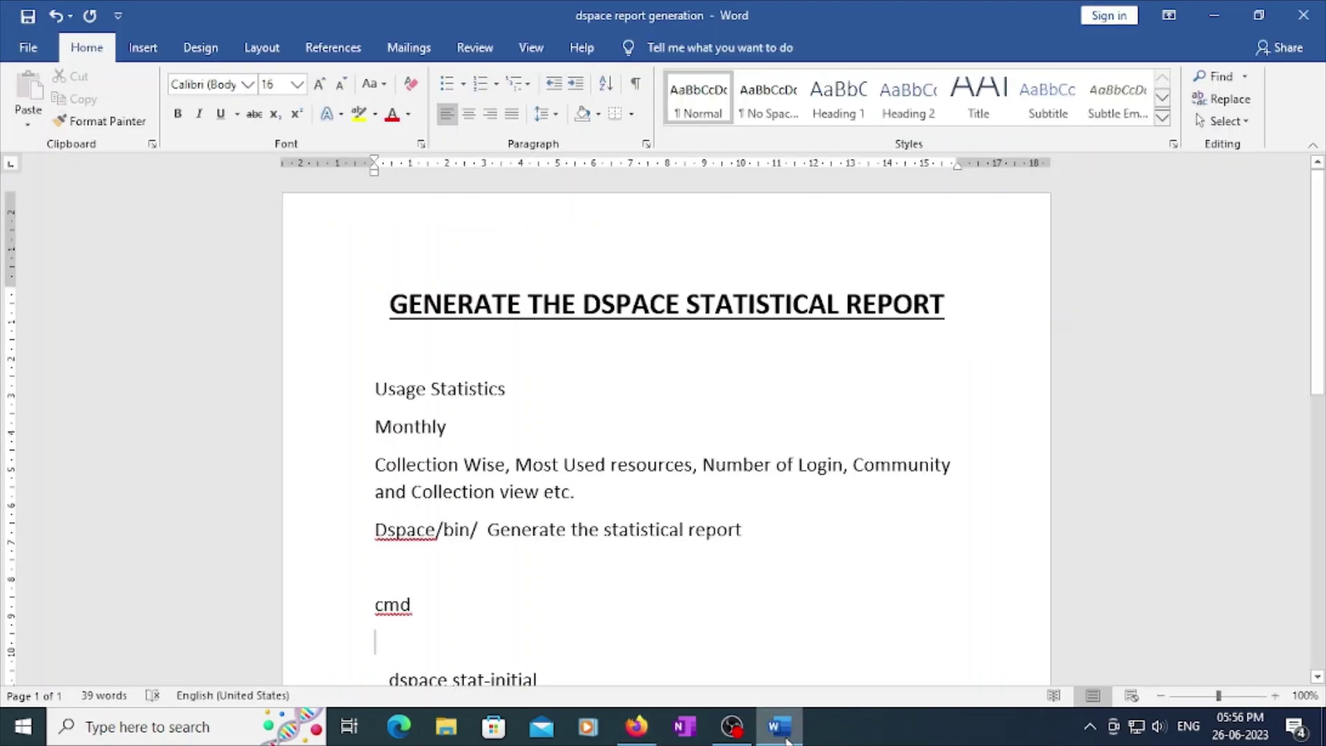
click(374, 464)
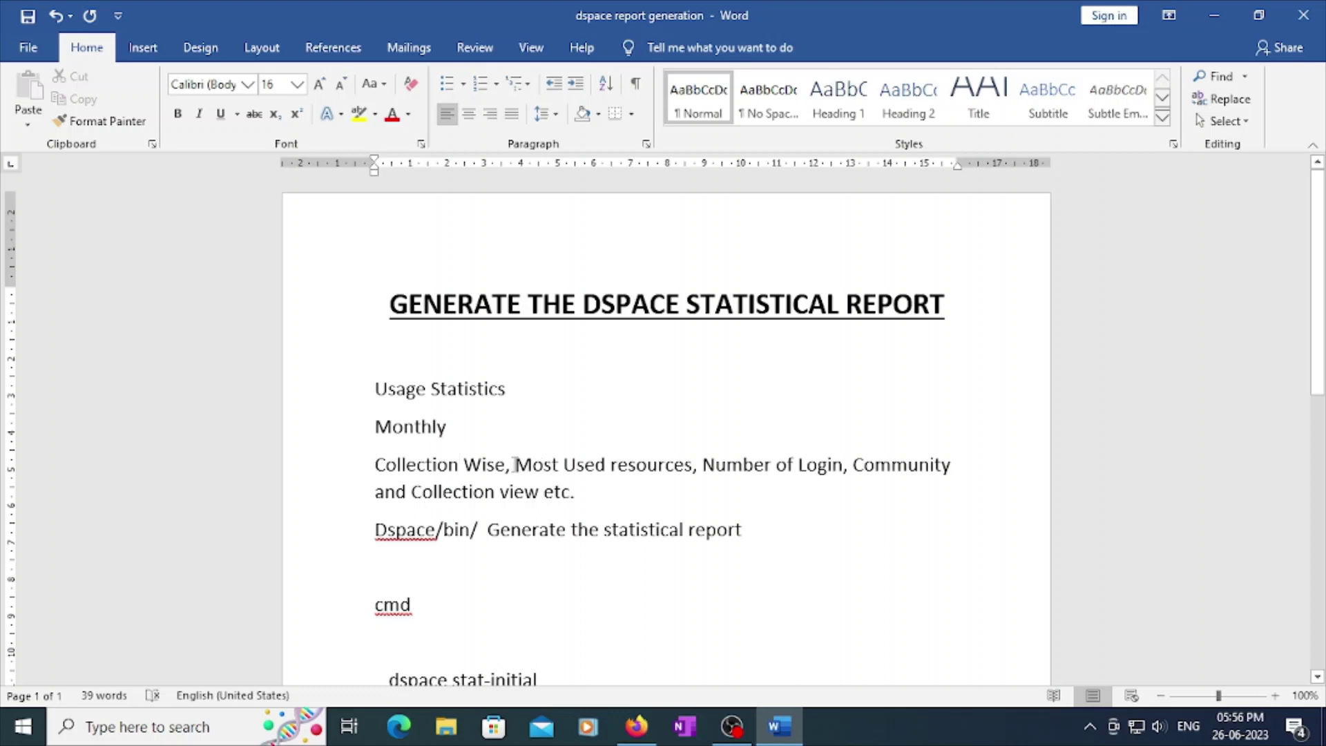
drag(516, 464, 853, 466)
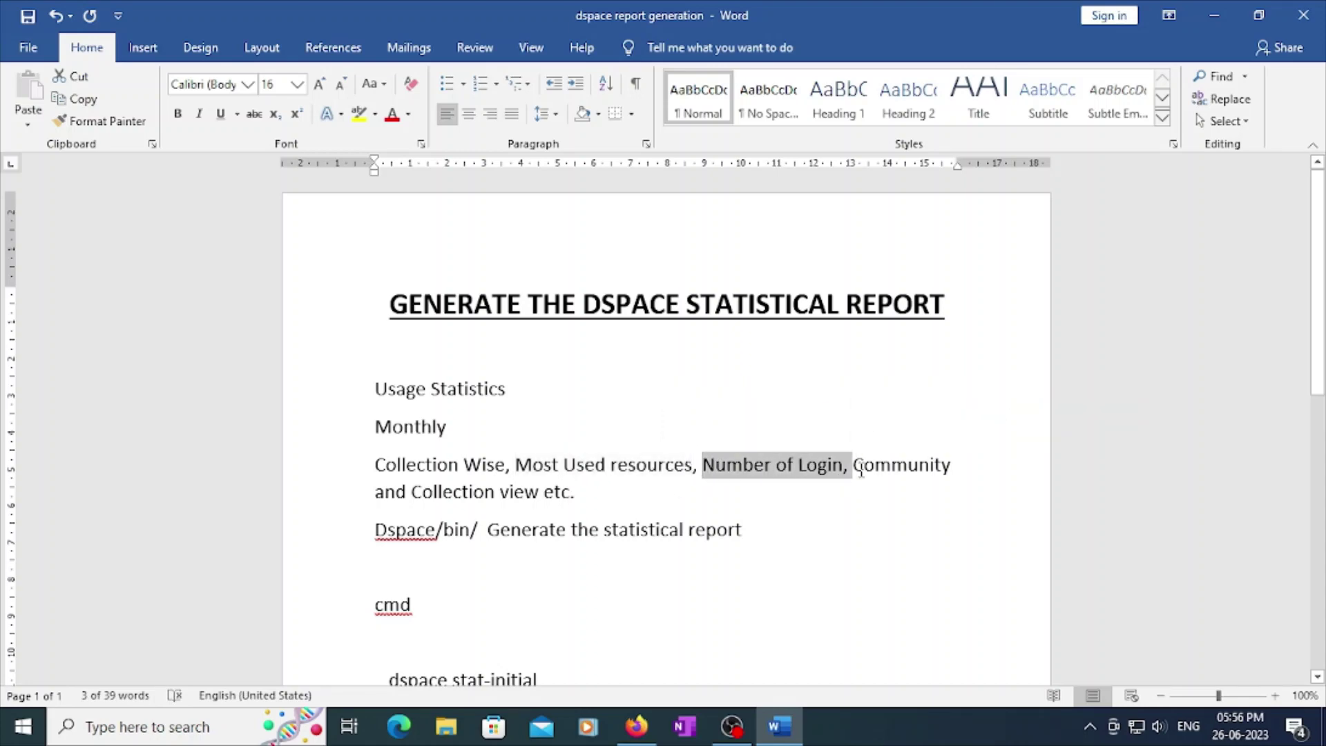
click(850, 467)
drag(844, 467, 545, 492)
click(776, 545)
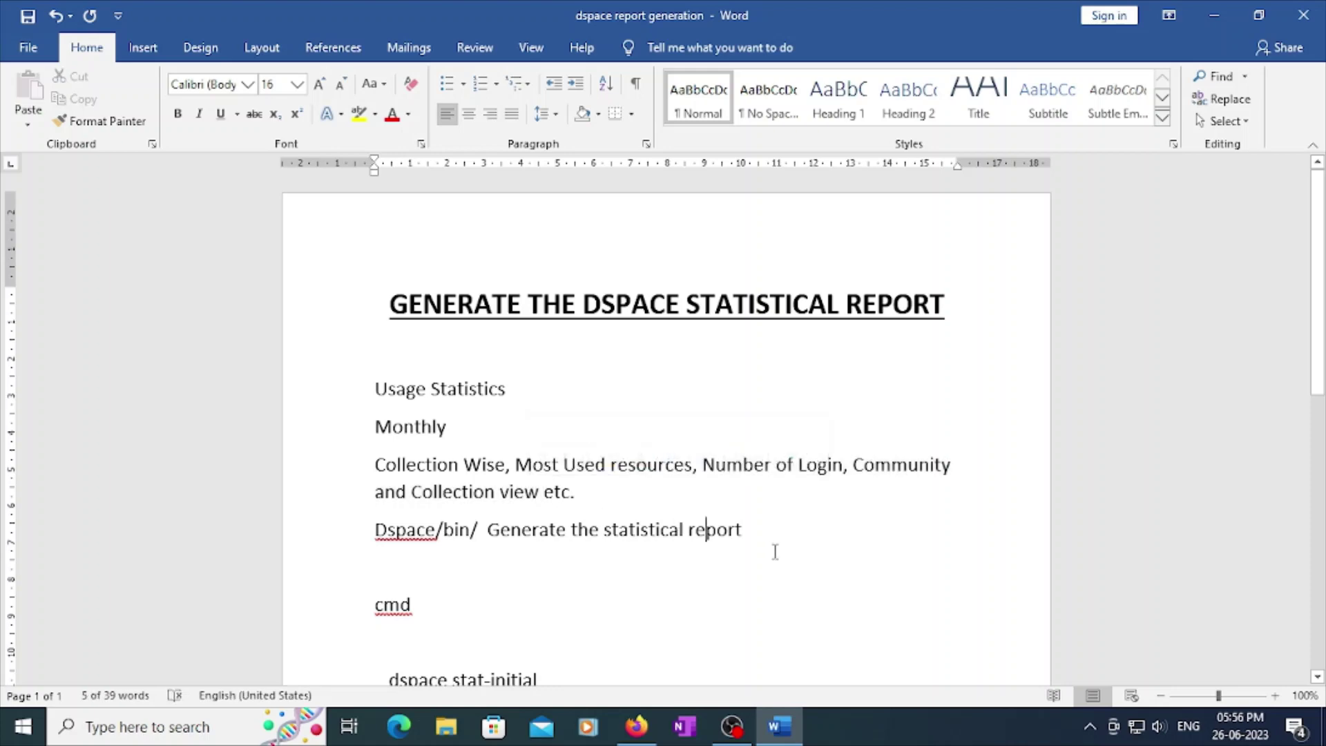
scroll(300, 578, down, 2)
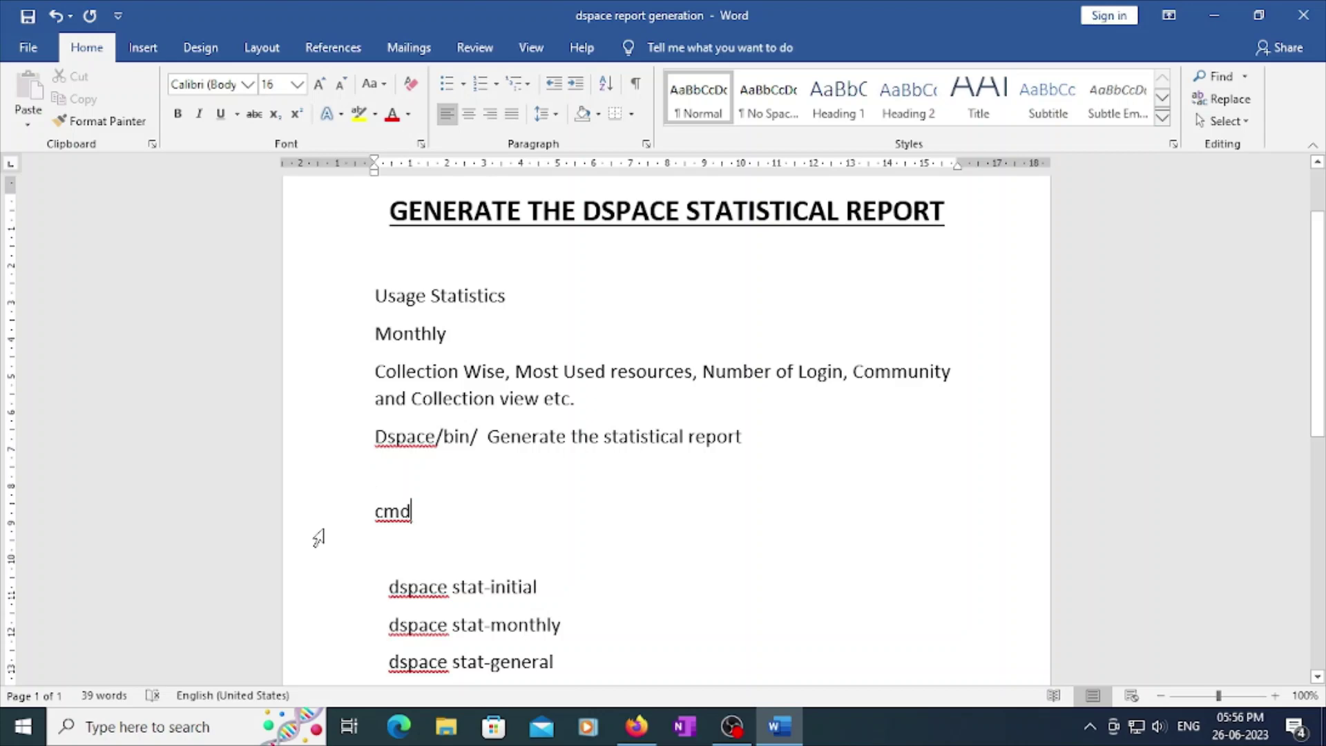
scroll(193, 518, down, 1)
click(423, 471)
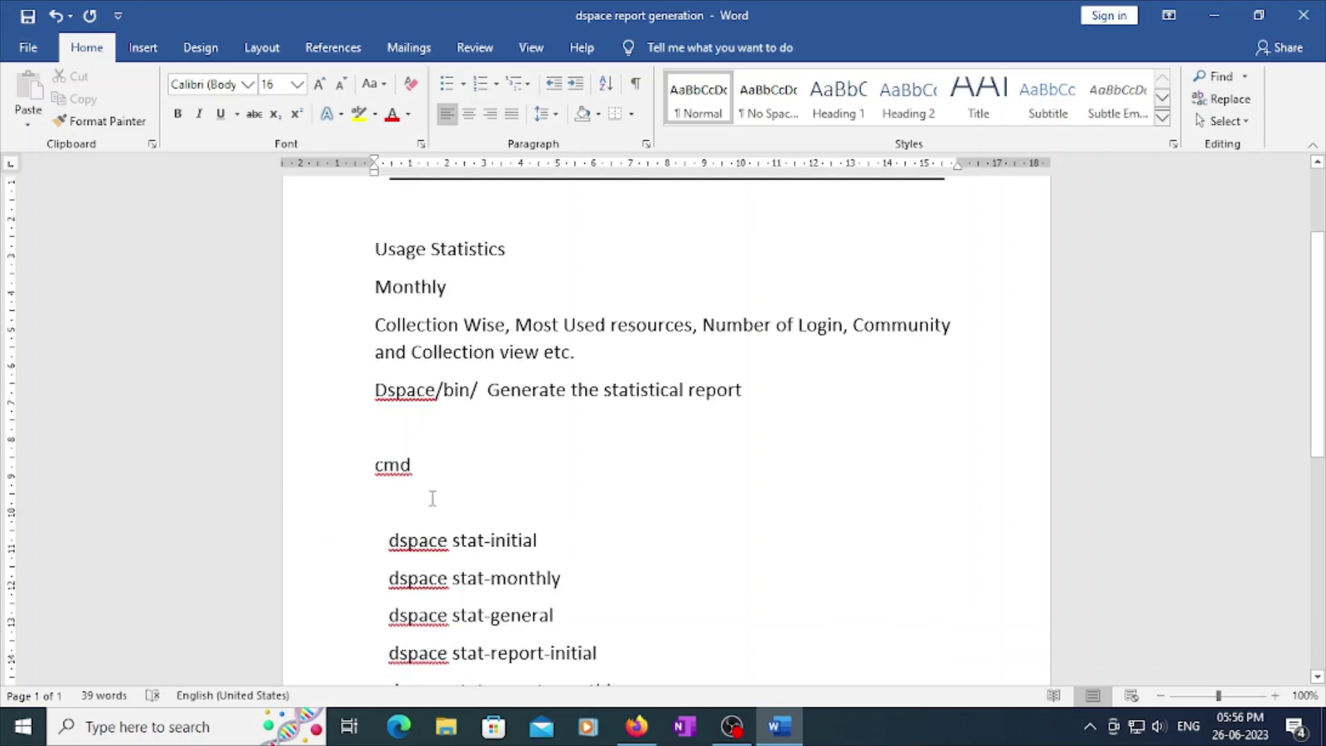
scroll(526, 520, down, 4)
drag(389, 352, 624, 551)
click(376, 615)
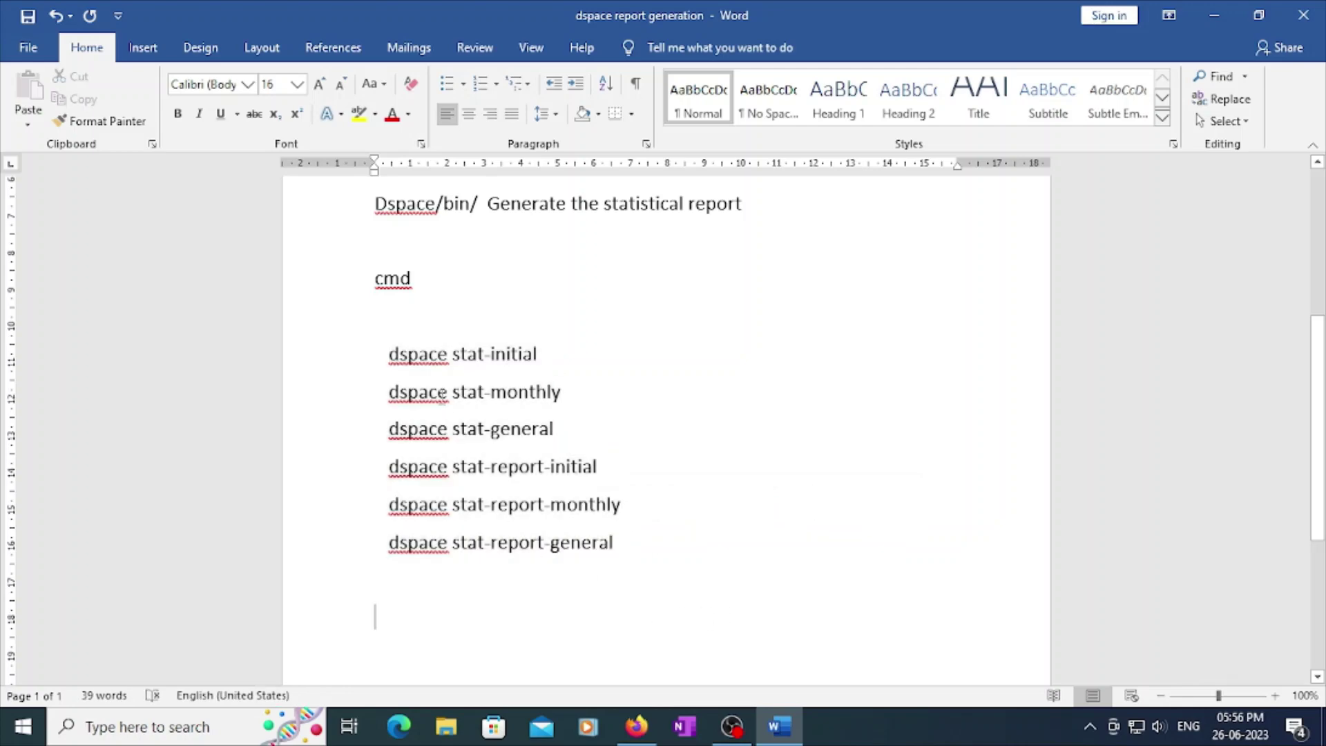
click(447, 280)
Launch Command Prompt via the 'cmd' search and move it beside the notes.
click(141, 727)
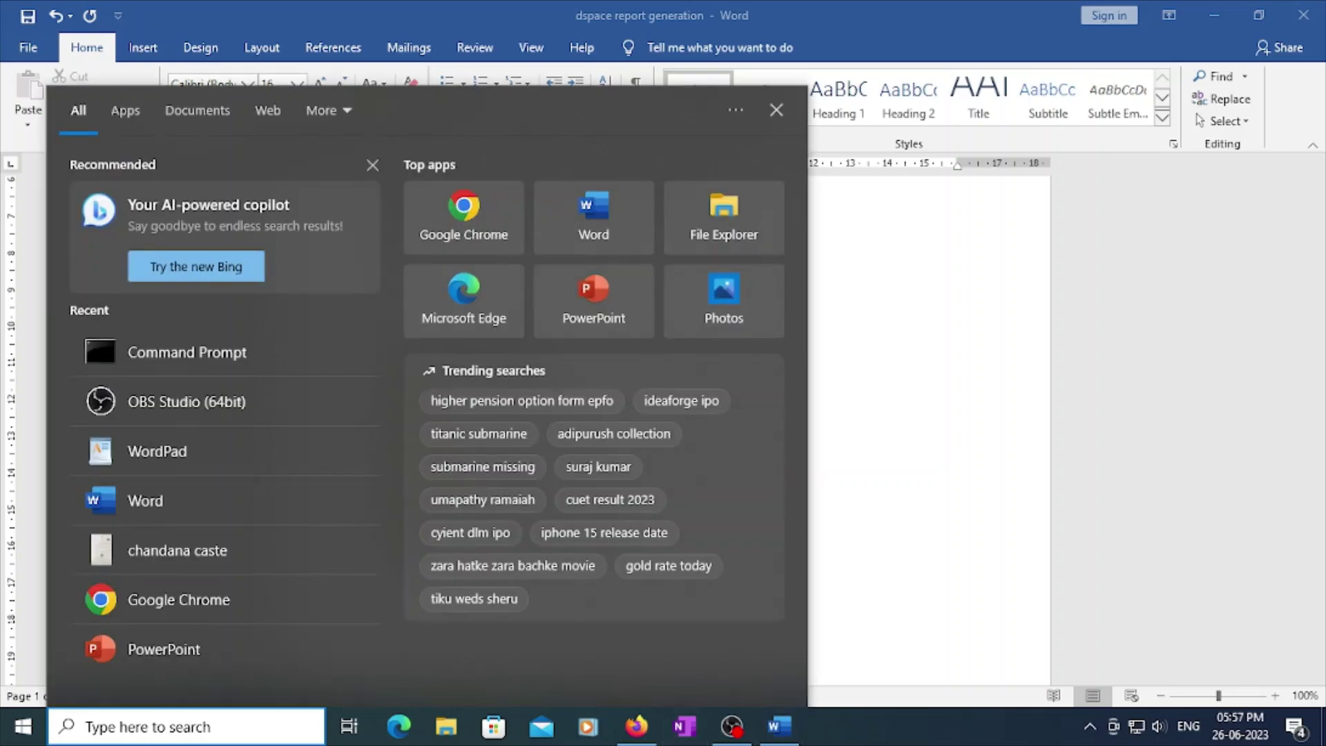
text(cmd)
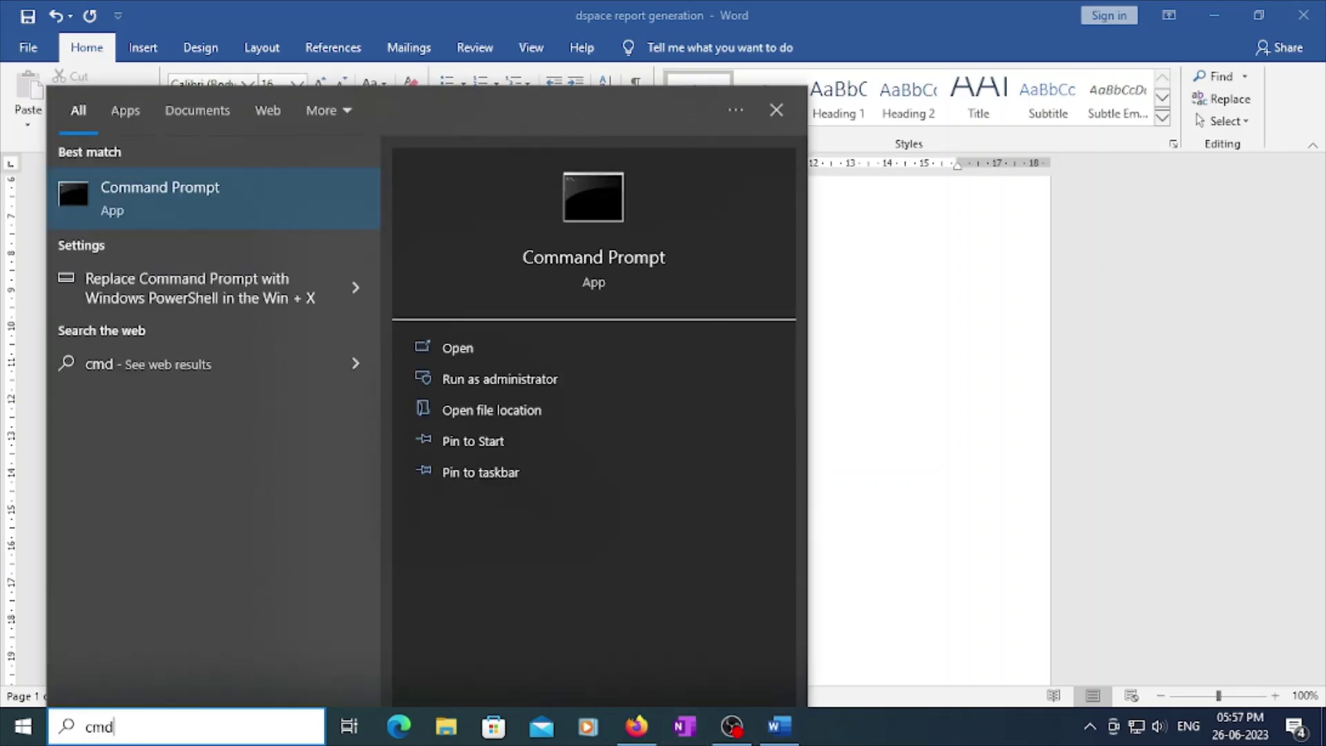
key(Return)
drag(491, 168, 901, 230)
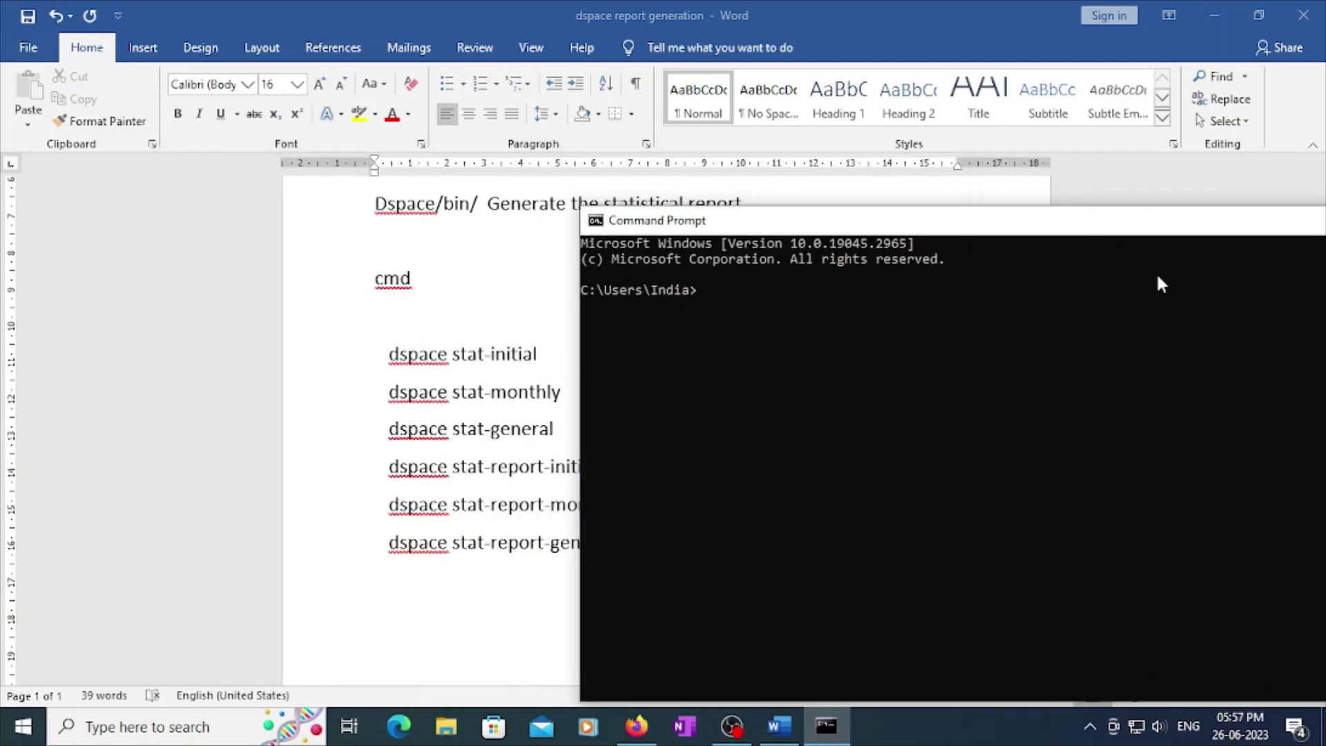
Change the working directory to c:\dspace\bin.
text(cd c:\dspace\bin)
key(Return)
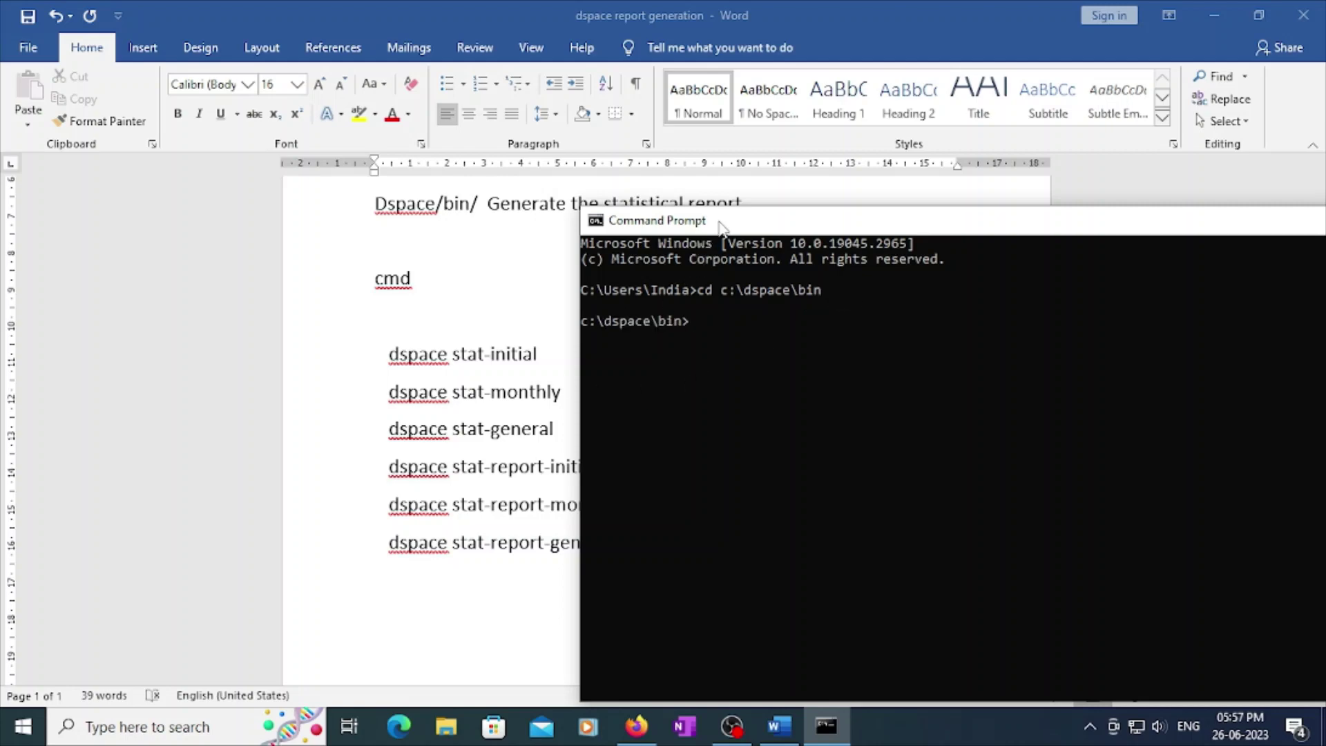
drag(713, 221, 854, 215)
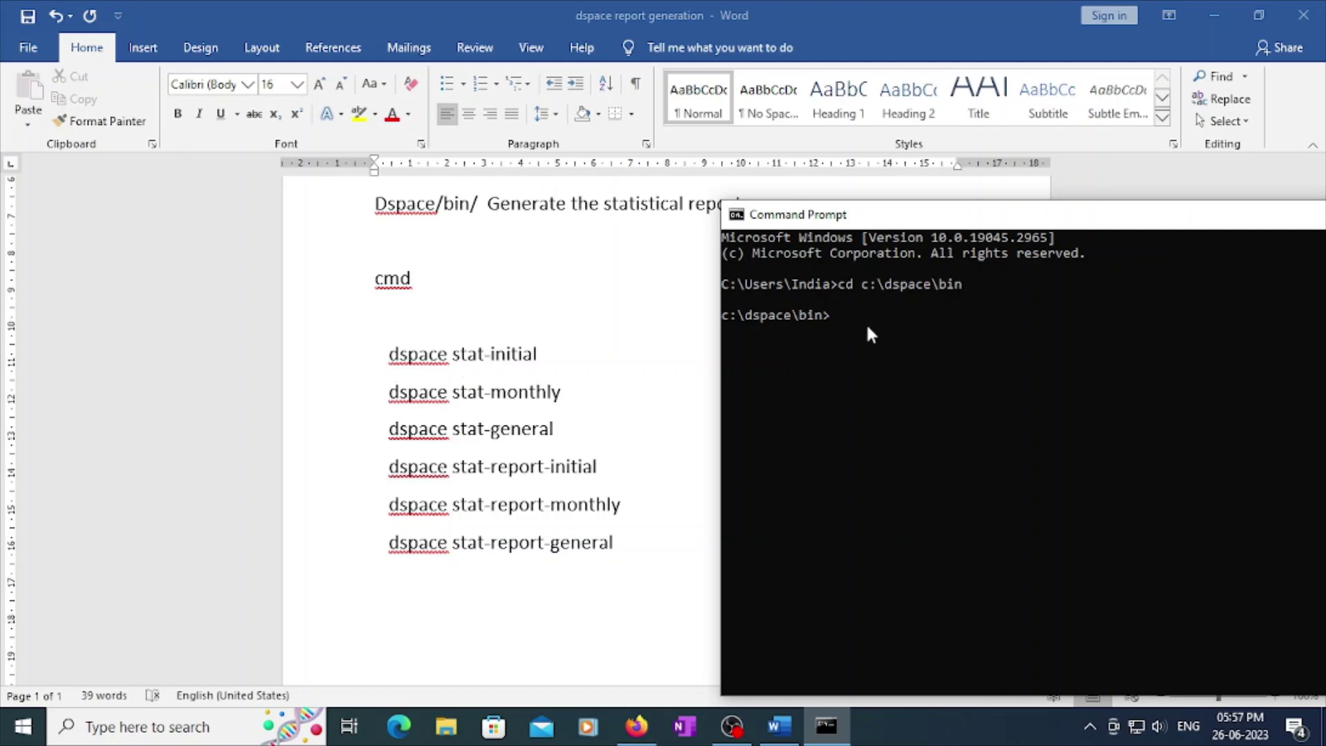
Run dspace stat-initial, stat-monthly and stat-general, then begin typing stat-report-initial.
text(d)
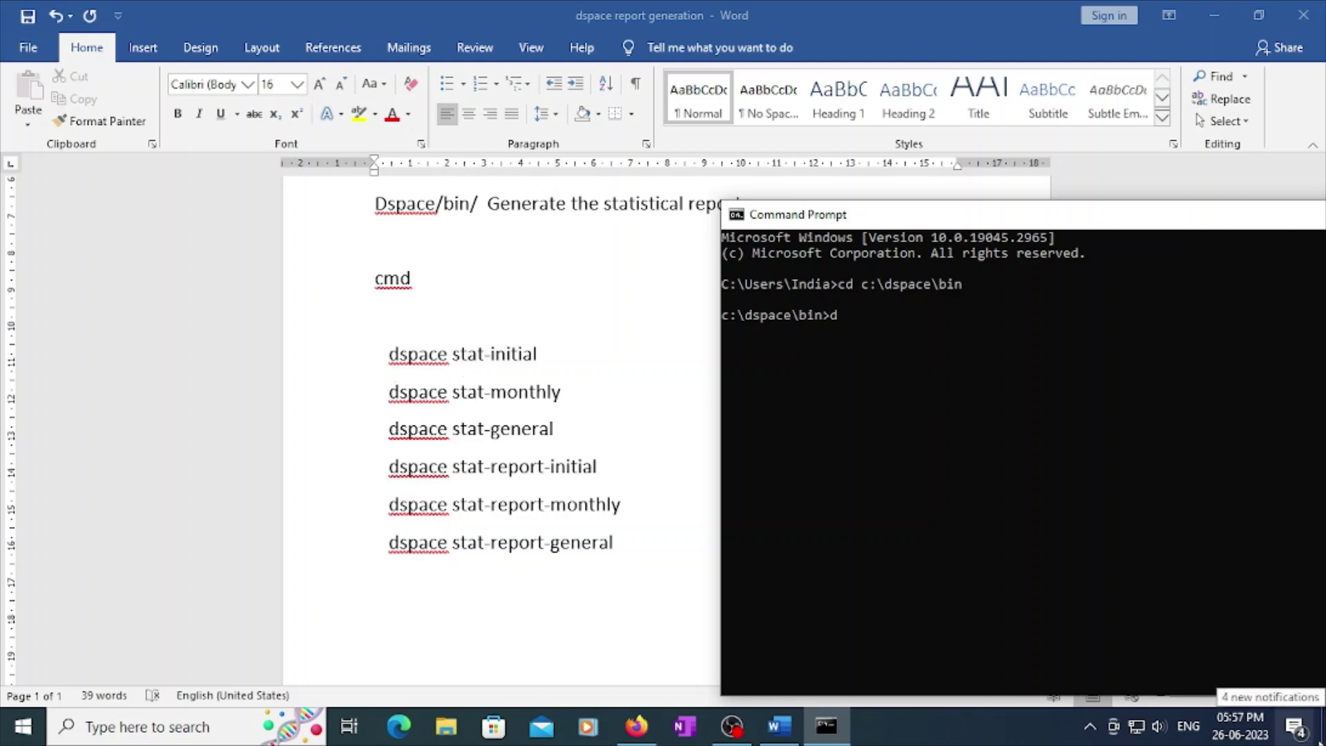
text(space stat-ini)
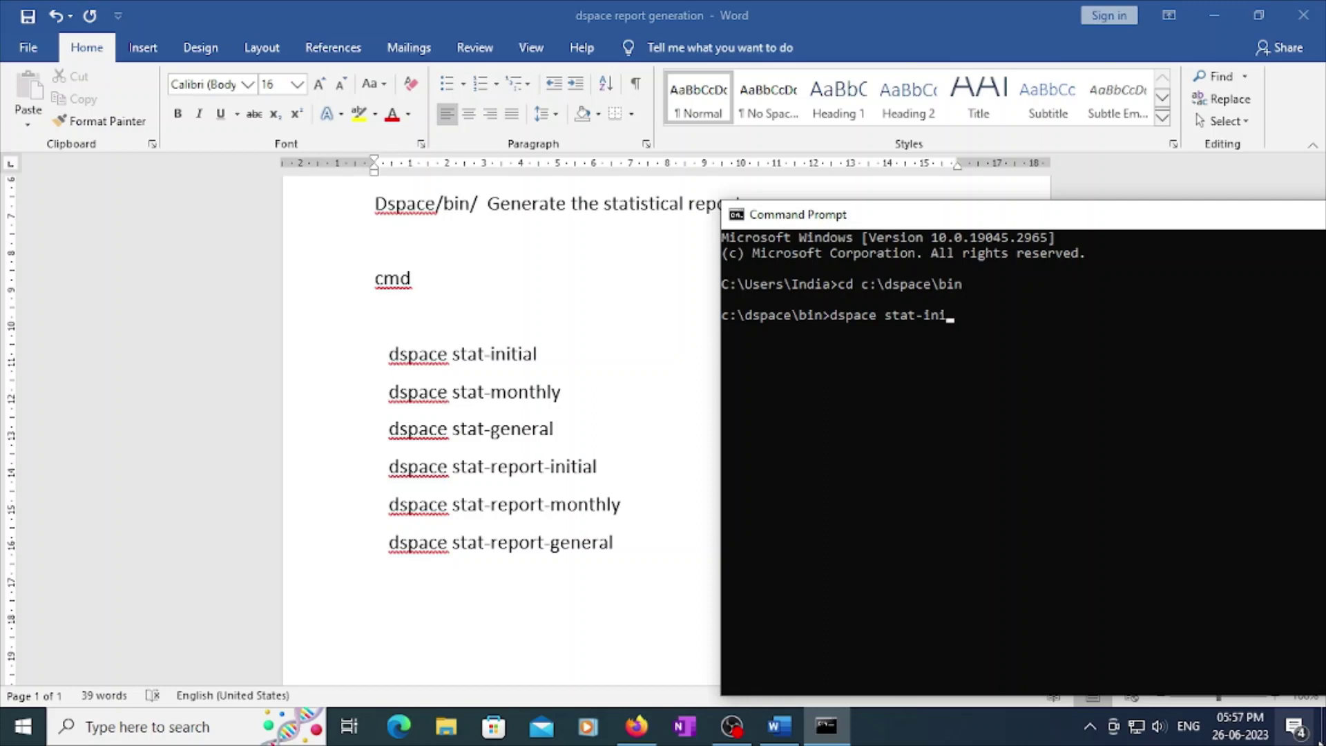
text(tial)
key(Return)
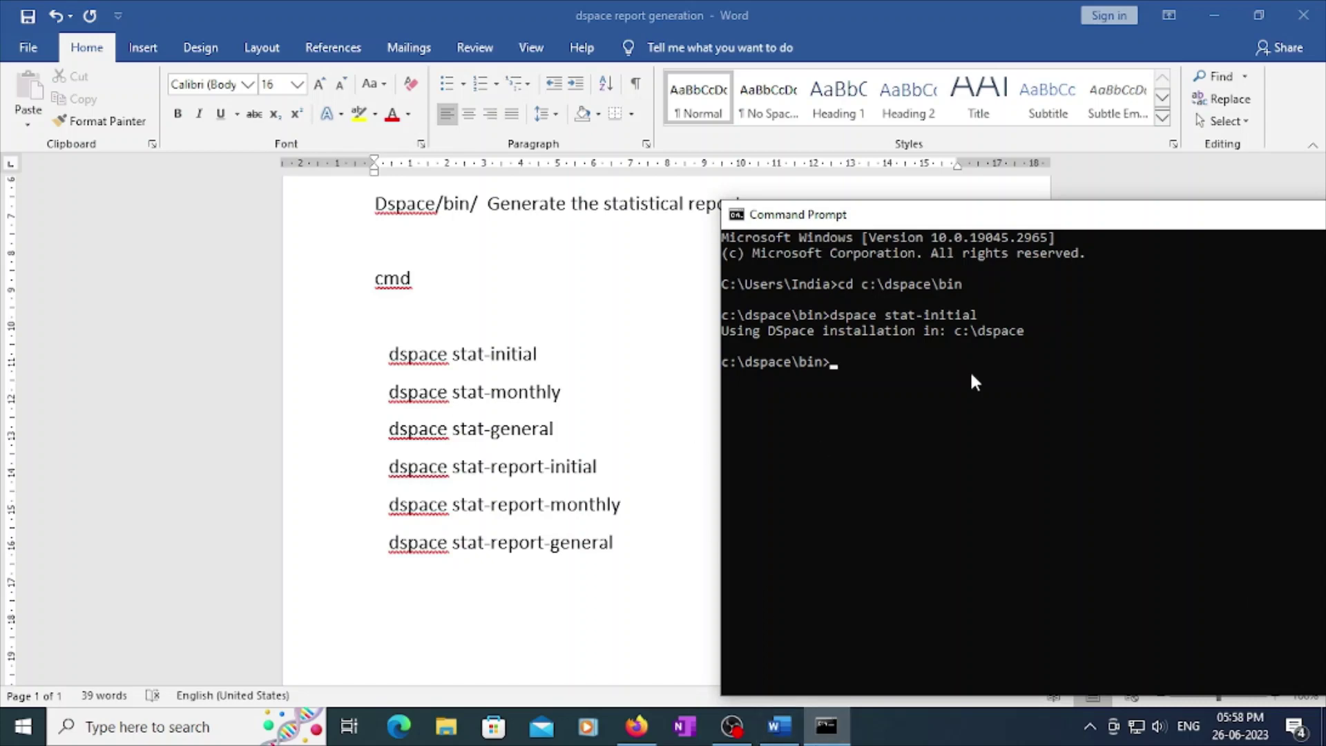
text(dspace stat-monthly)
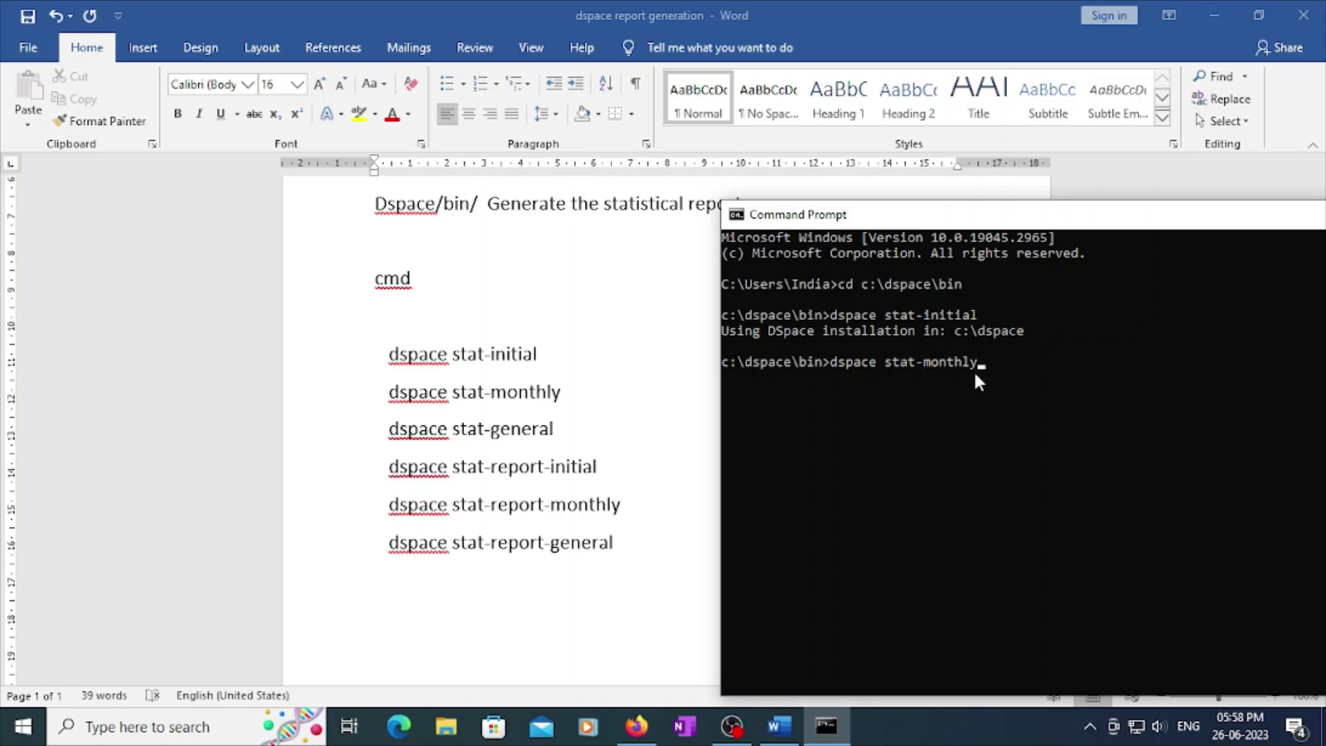
key(Return)
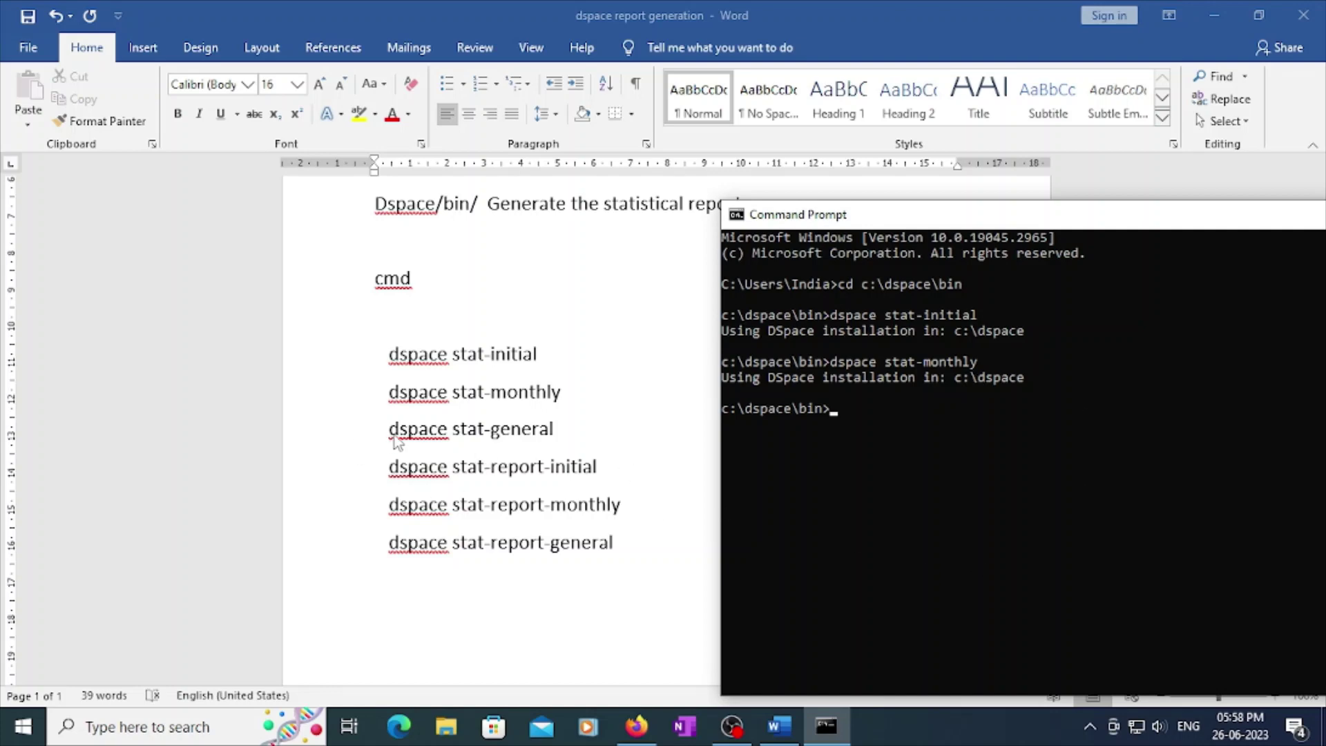
text(dspace stat-general)
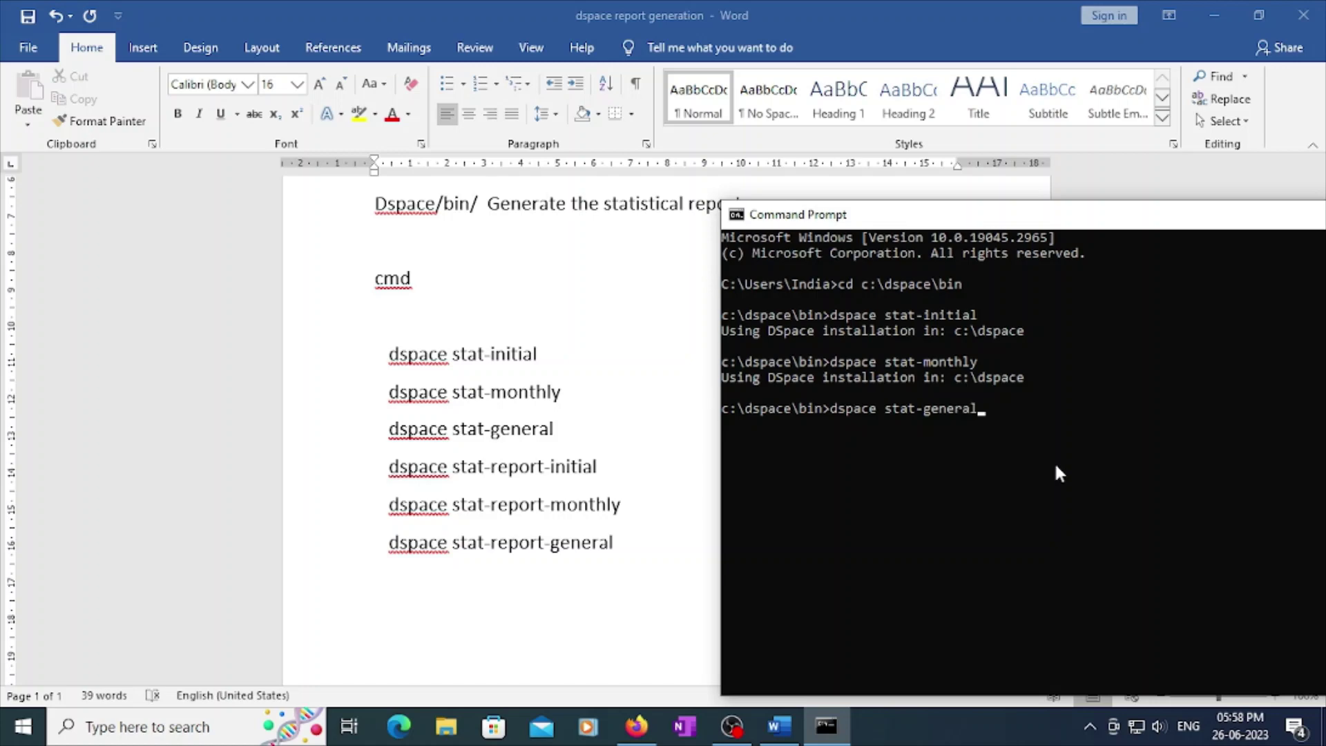
key(Return)
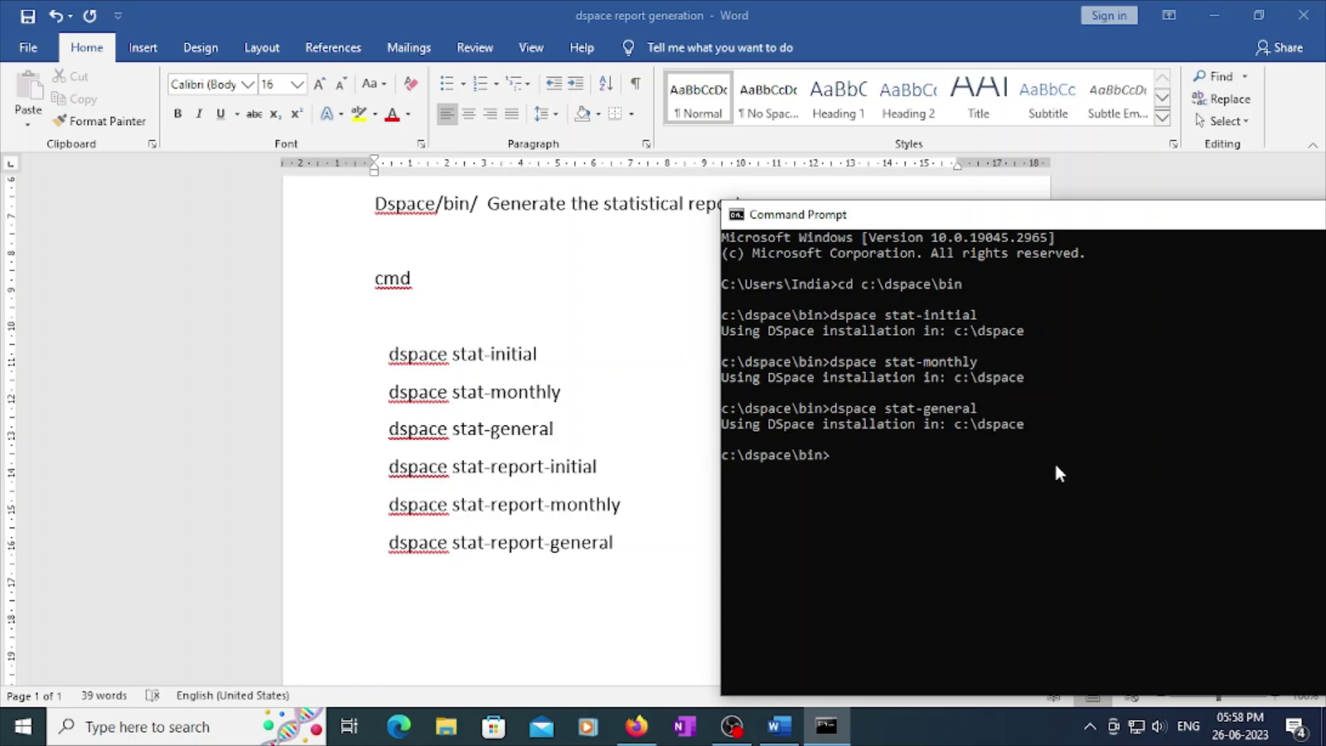
text(dspace stat-report)
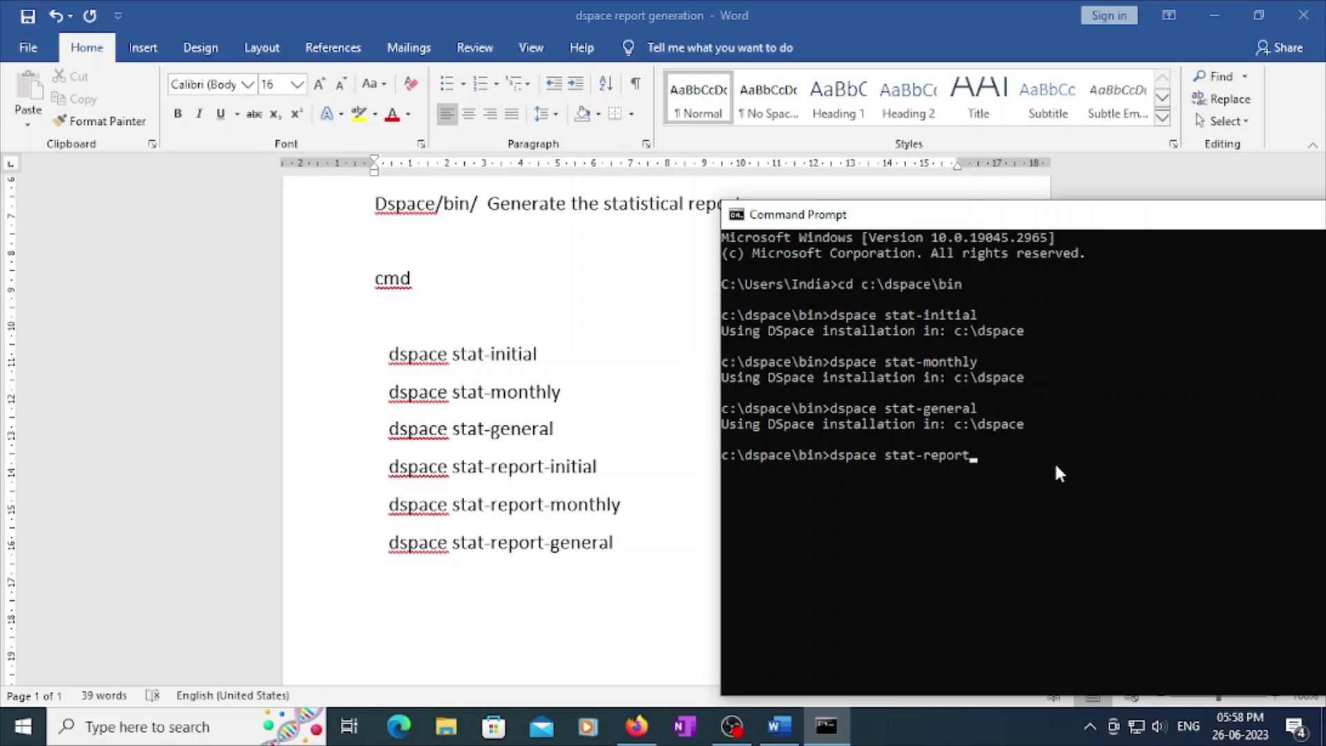
text(-initial)
Run dspace stat-report-initial, stat-report-monthly and stat-report-general in turn.
key(Return)
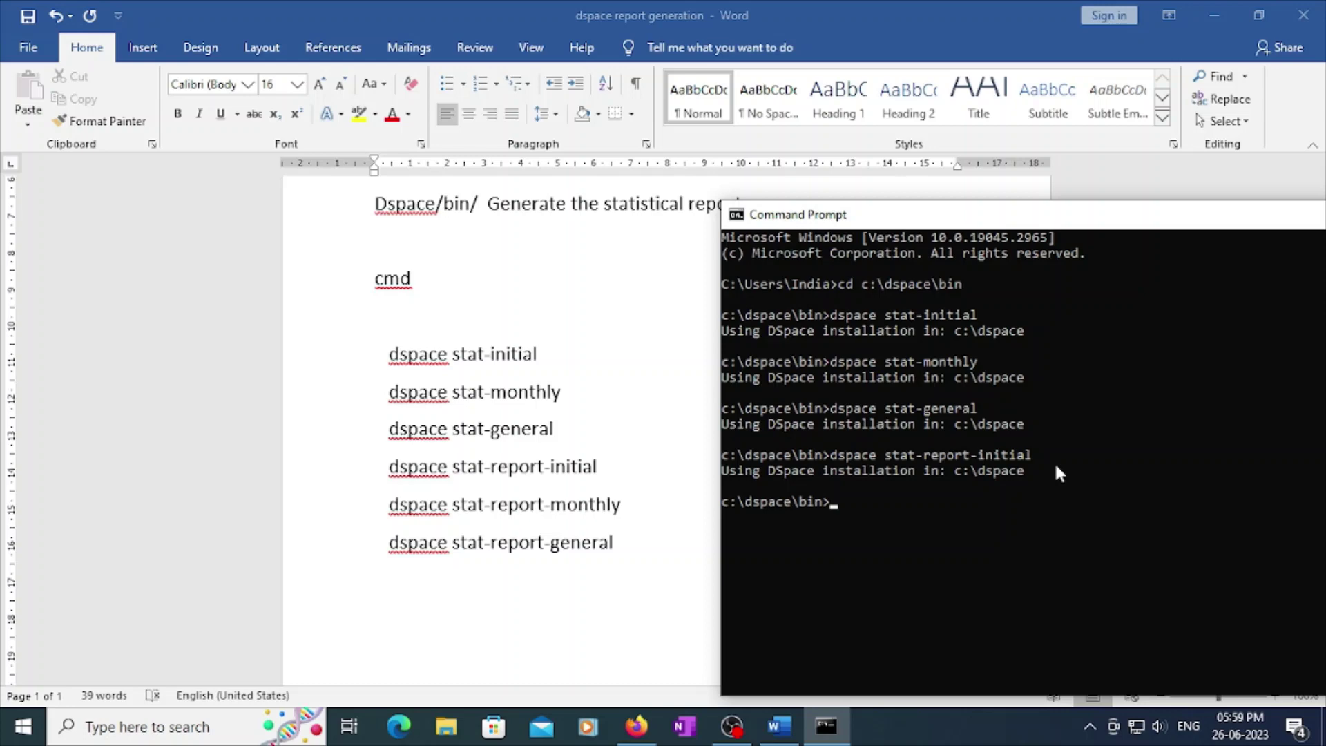
text(dspac)
text(e stat-report)
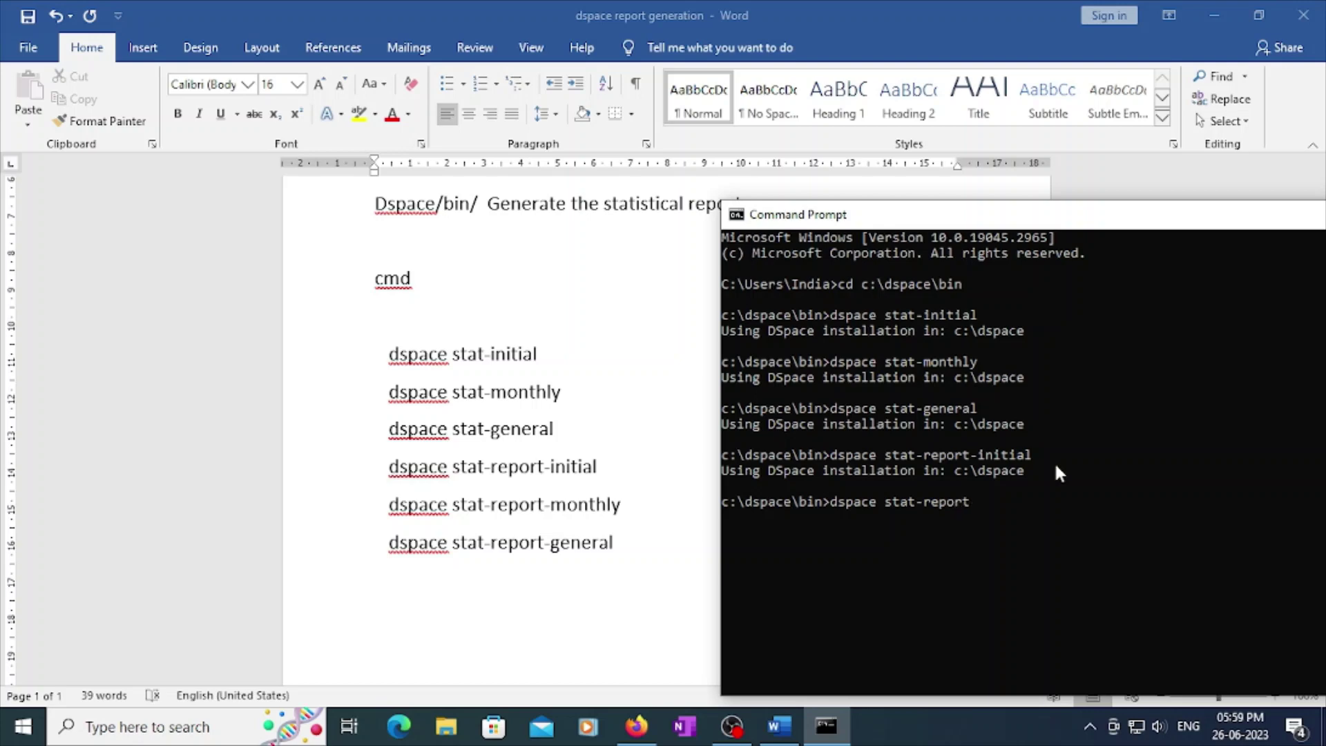
text(-monthly)
key(Return)
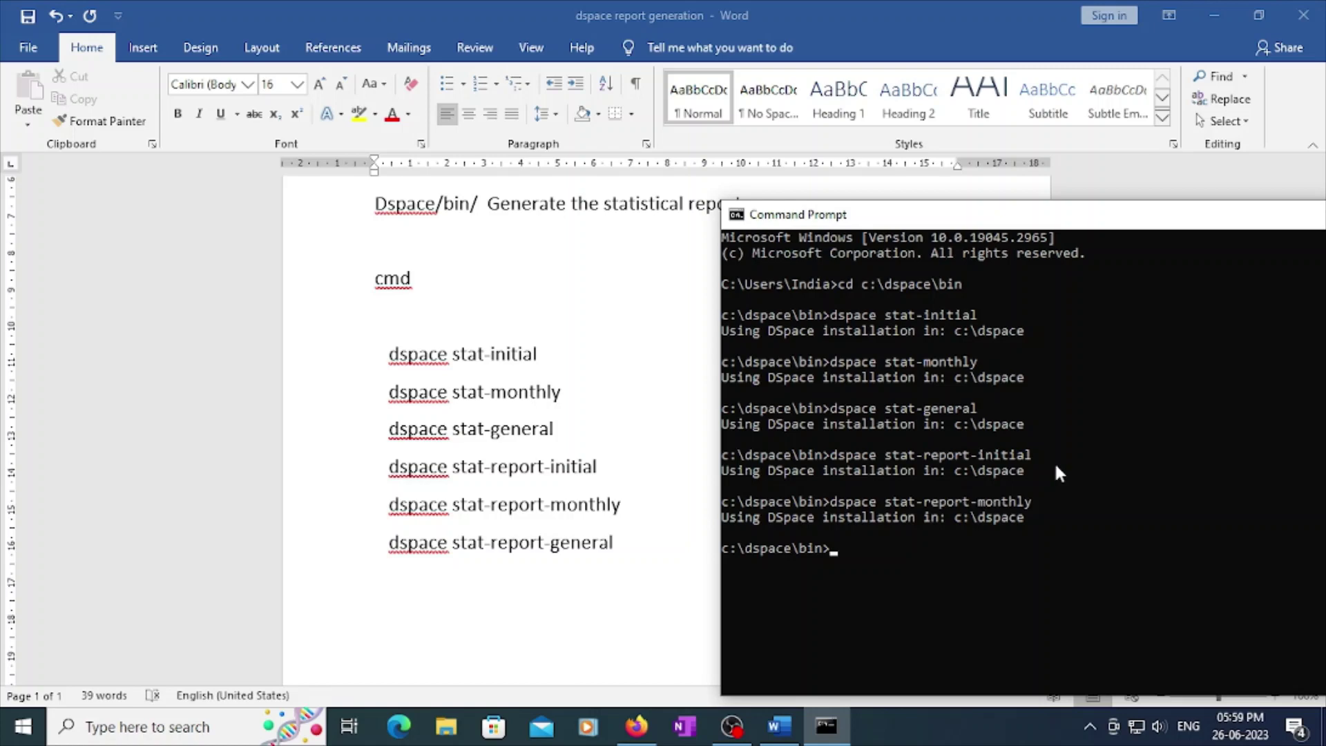
text(dspace stat-report-g)
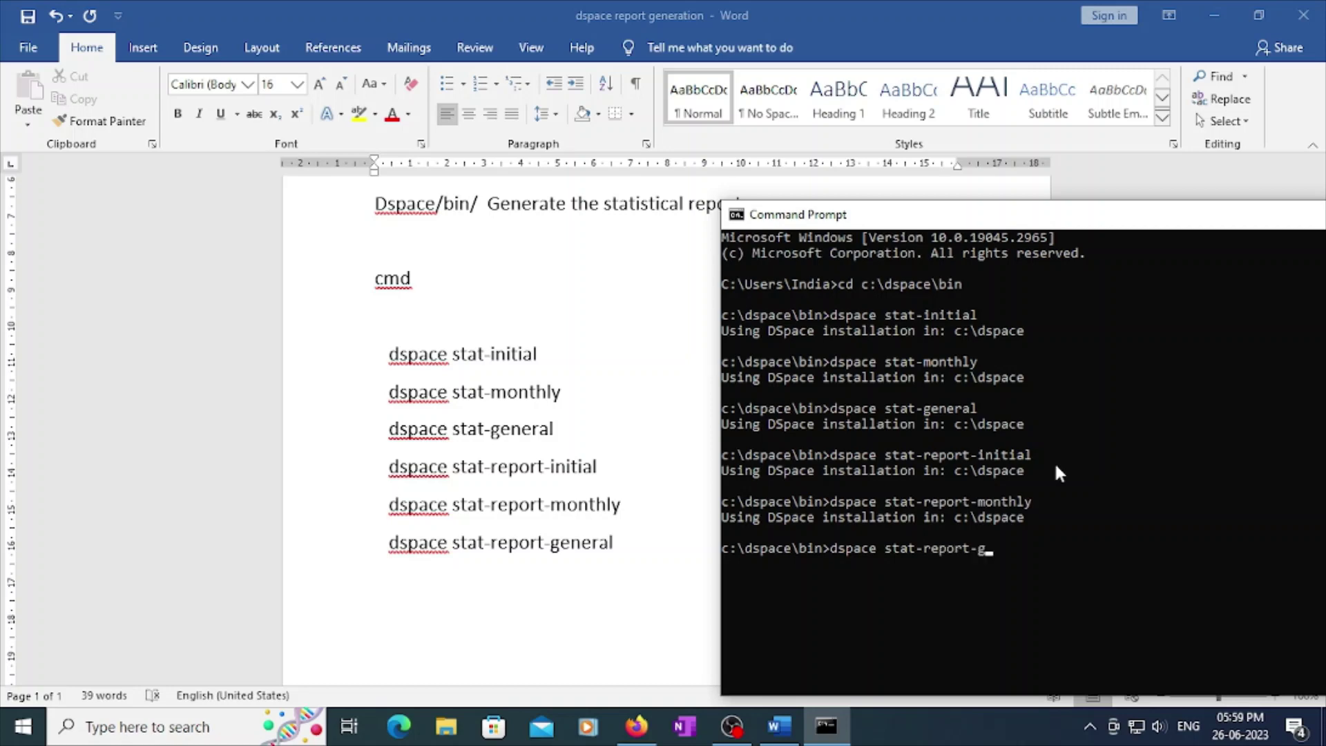
text(eneral)
key(Return)
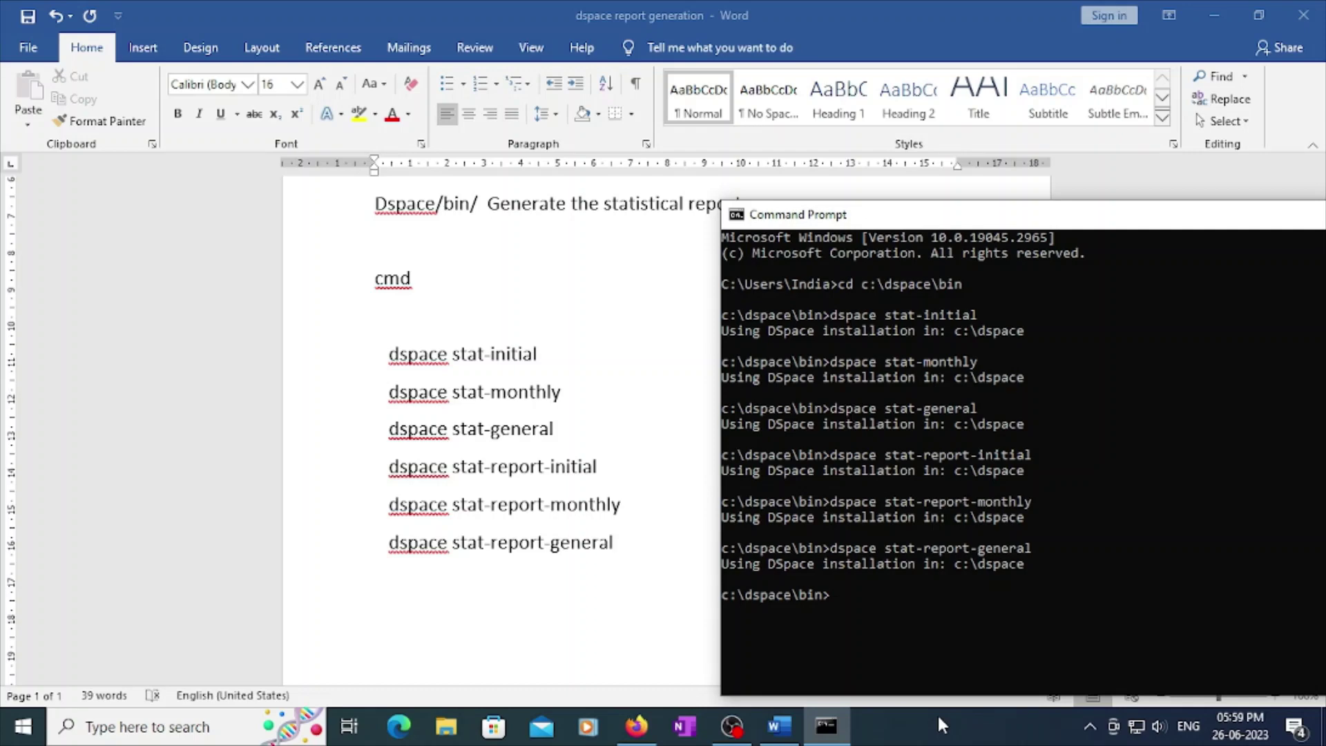
Reload the DSpace Statistics page in Firefox and open the 06/2023 monthly report.
click(636, 726)
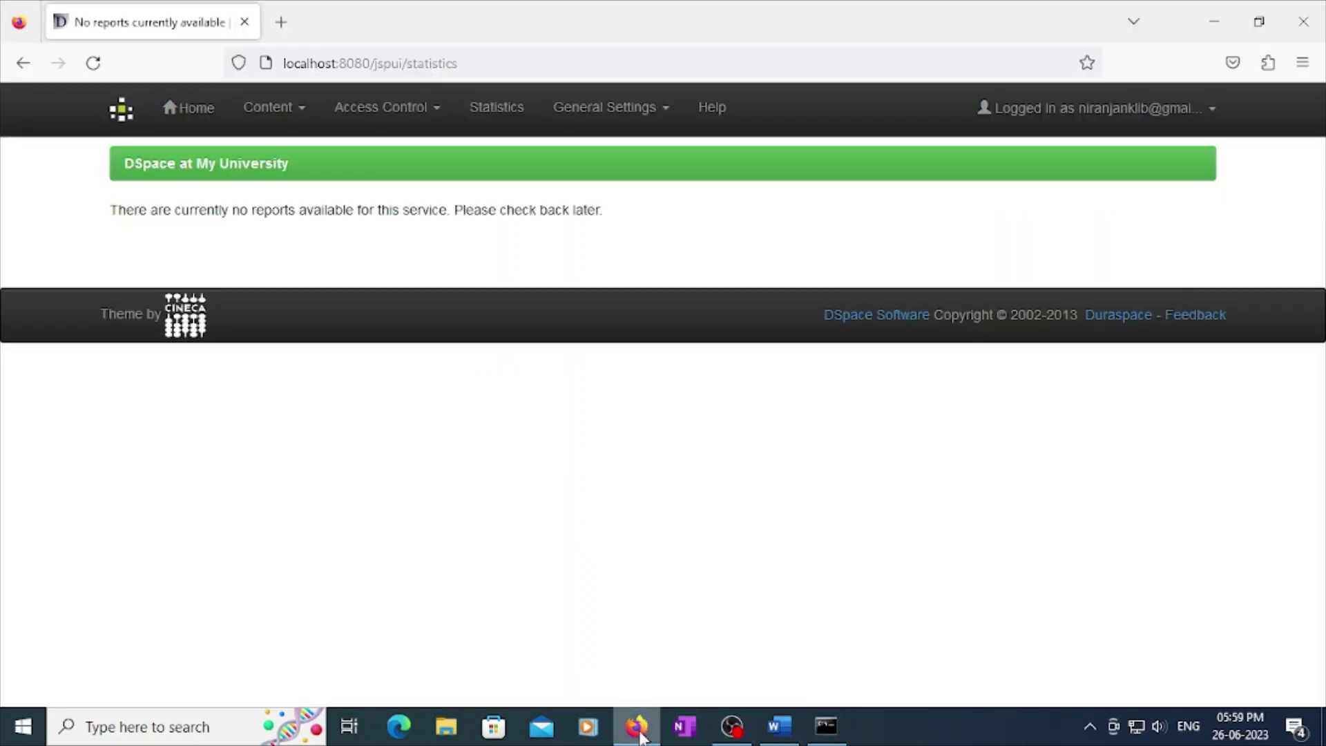
click(491, 115)
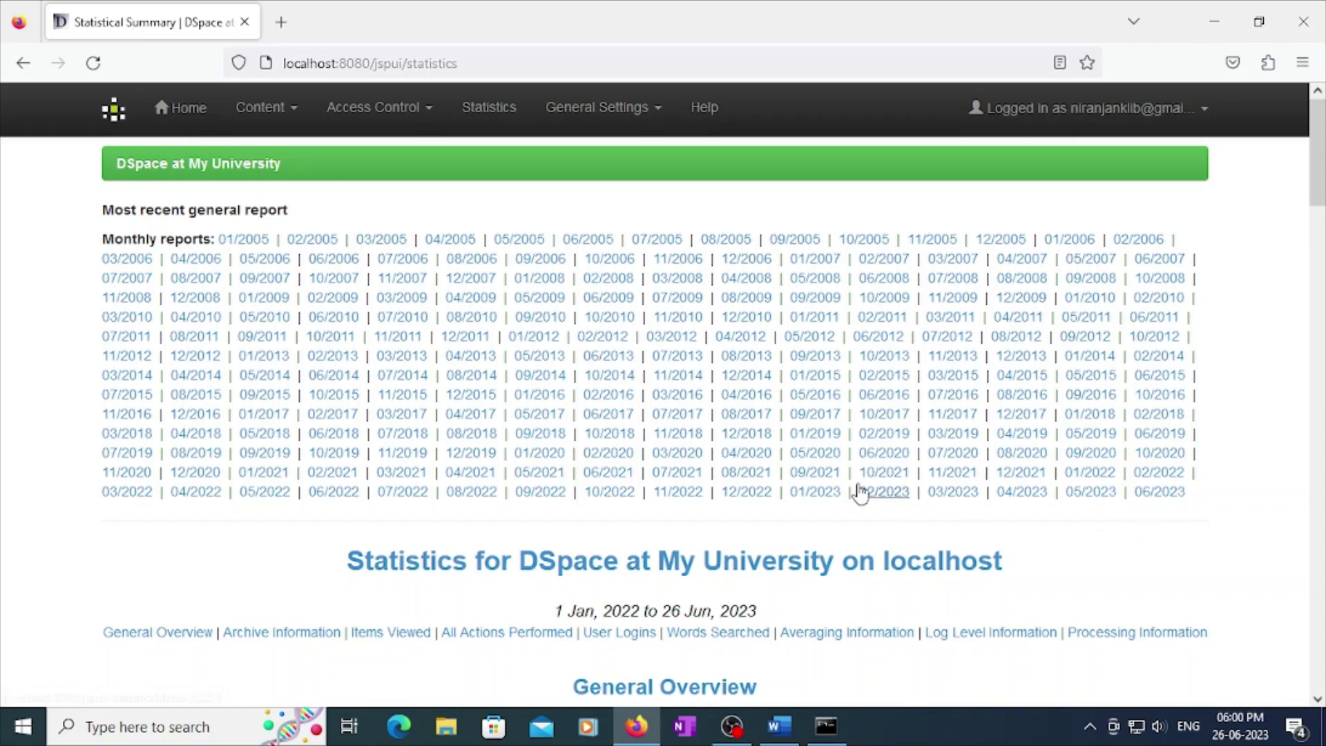
scroll(858, 488, down, 3)
scroll(207, 524, down, 2)
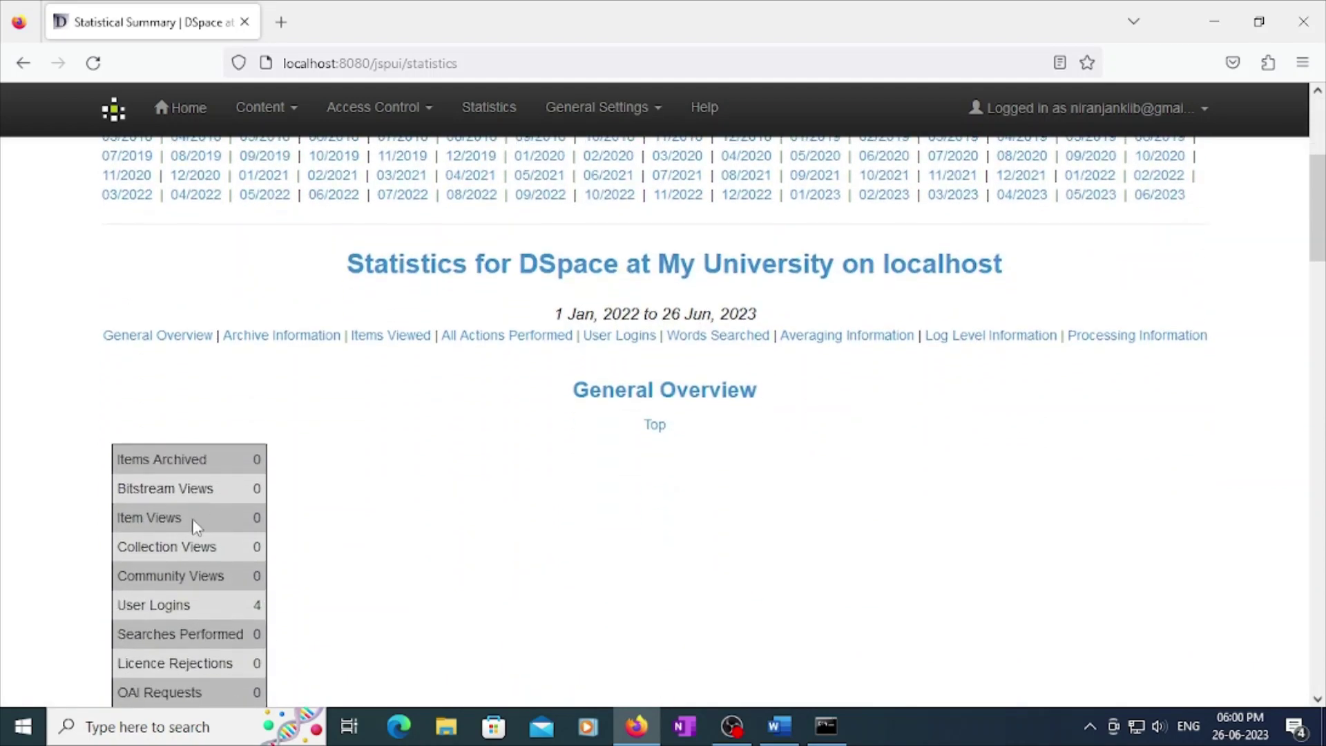
scroll(173, 521, down, 1)
scroll(192, 484, up, 1)
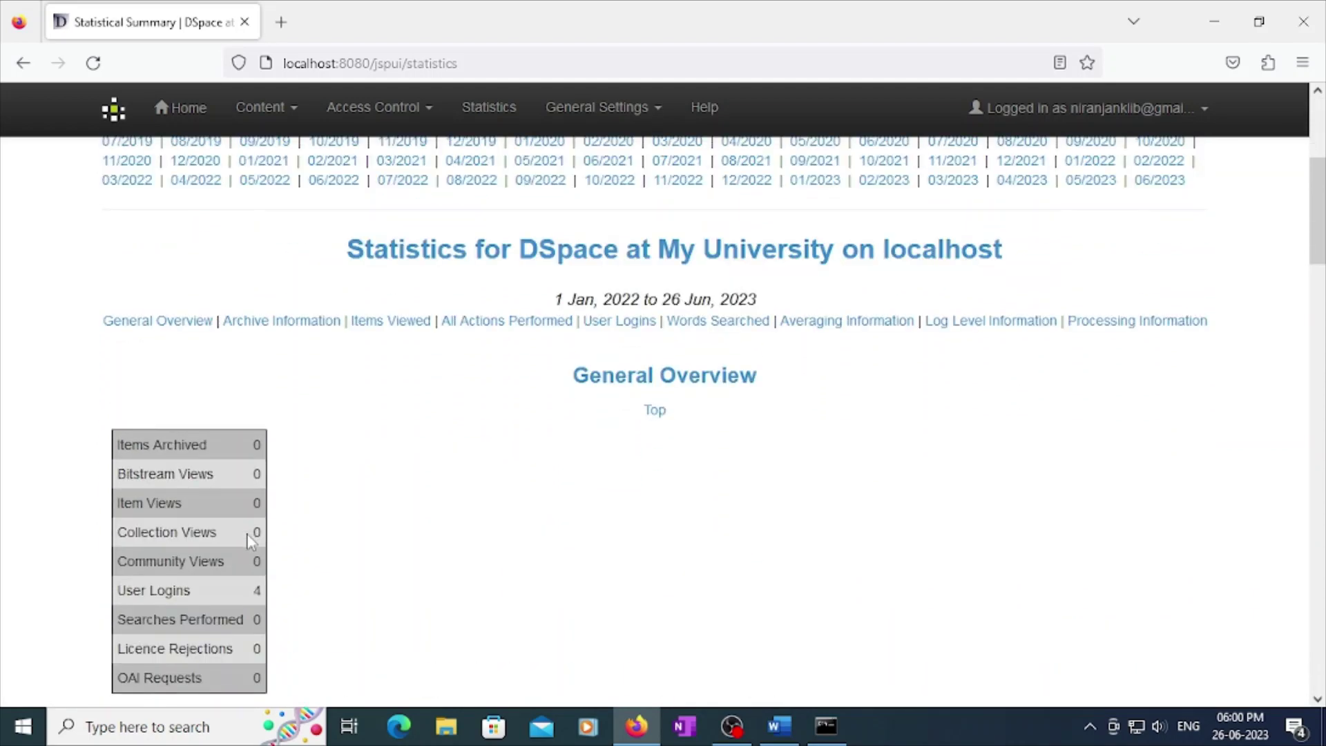
scroll(468, 606, up, 1)
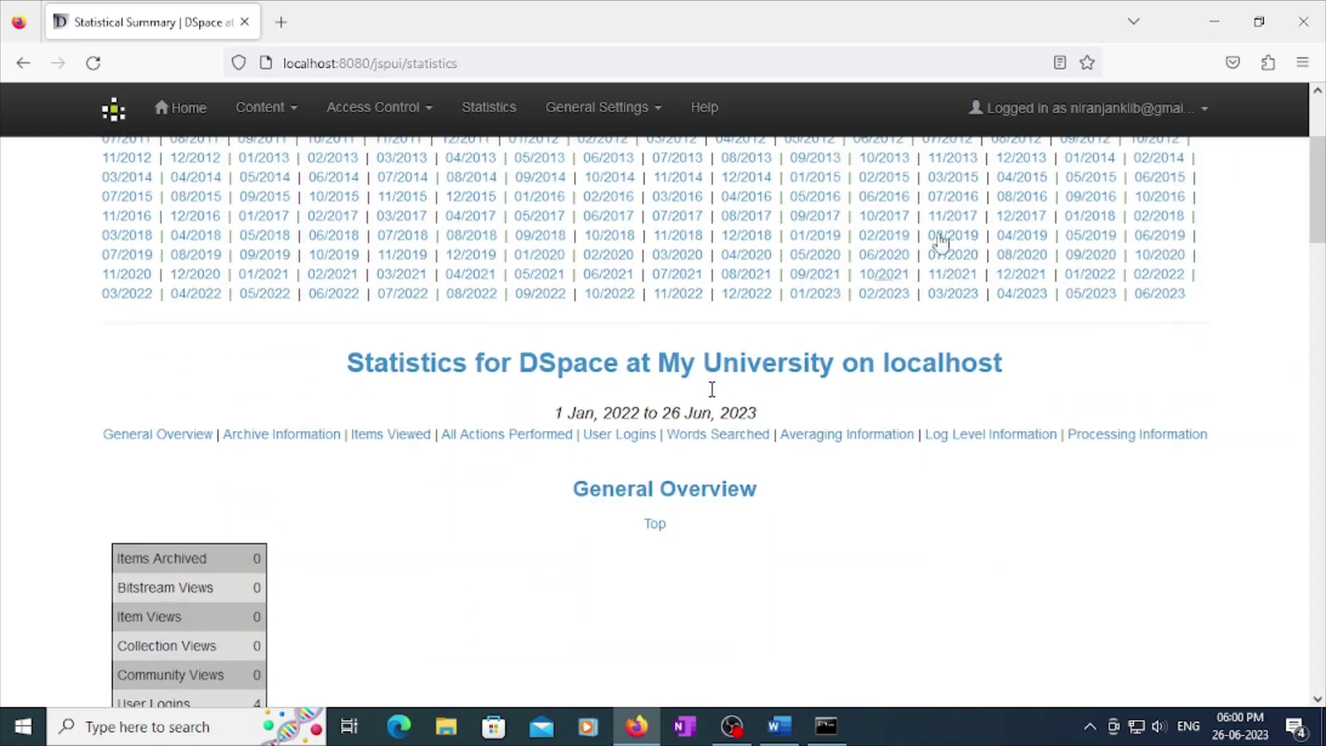
click(1145, 295)
scroll(267, 489, down, 5)
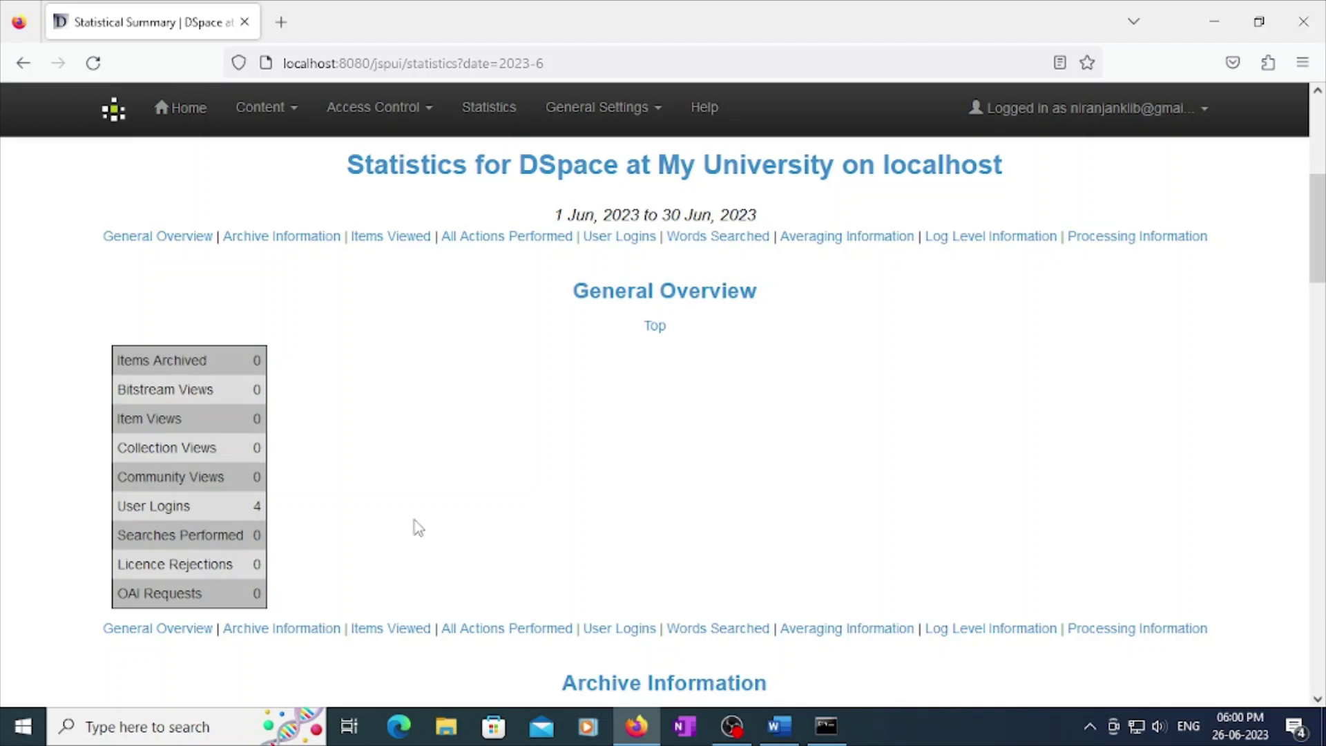
scroll(415, 528, up, 3)
Open the 05/2023 report and review its all-zero Archive, Items Viewed and Actions tables.
click(1090, 399)
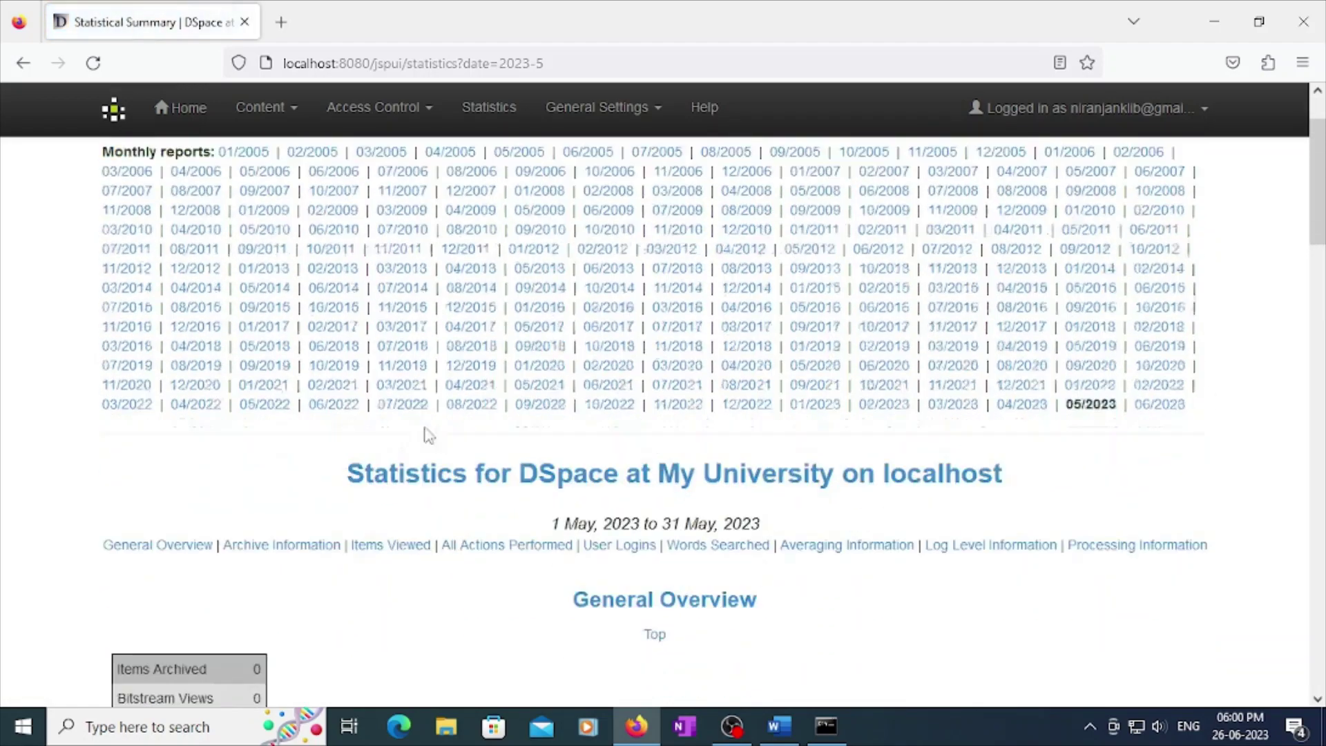
scroll(217, 459, down, 5)
scroll(483, 527, down, 4)
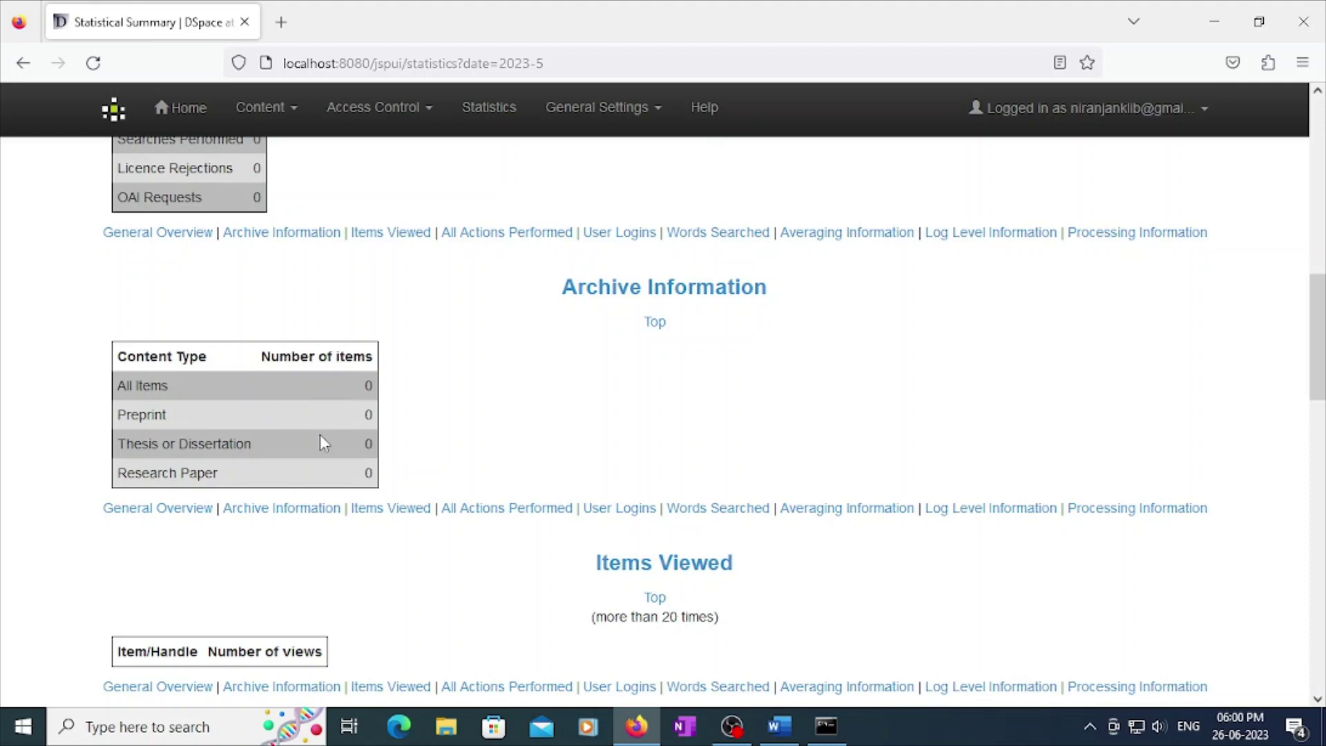
scroll(304, 445, down, 5)
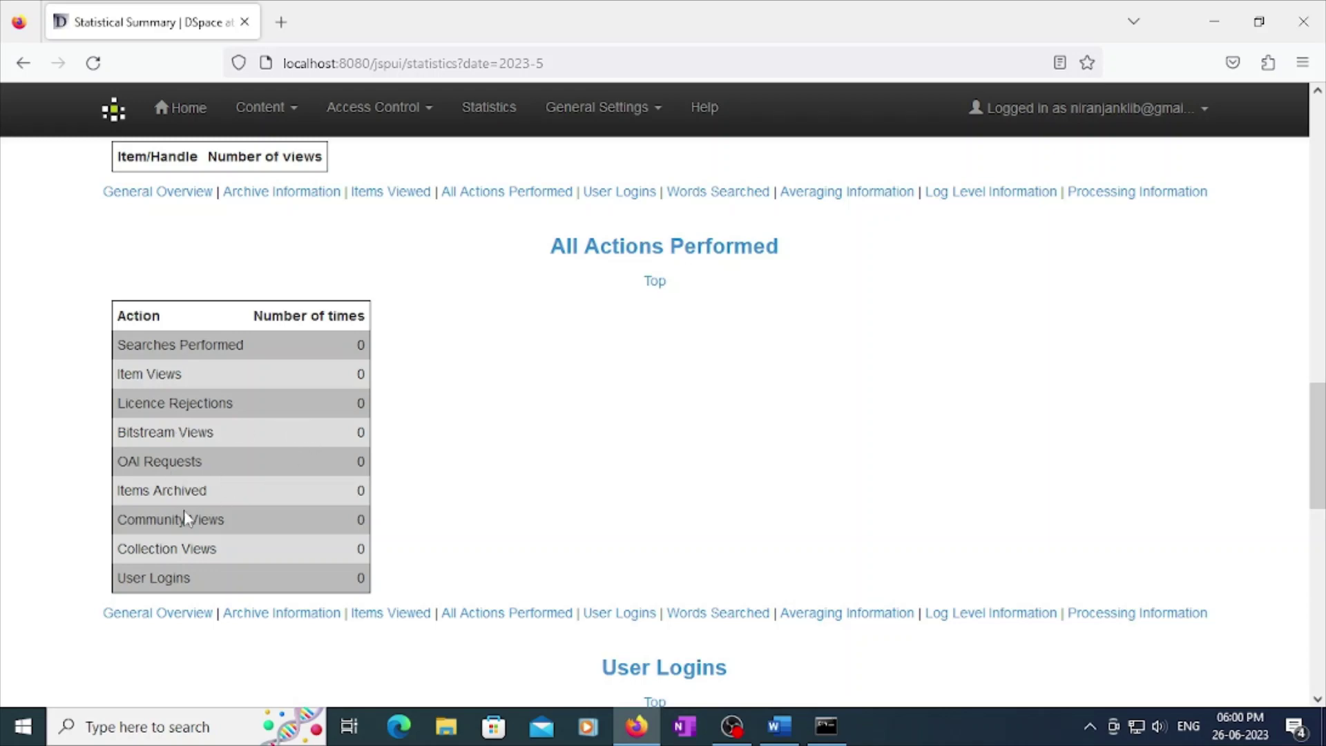
scroll(297, 517, down, 2)
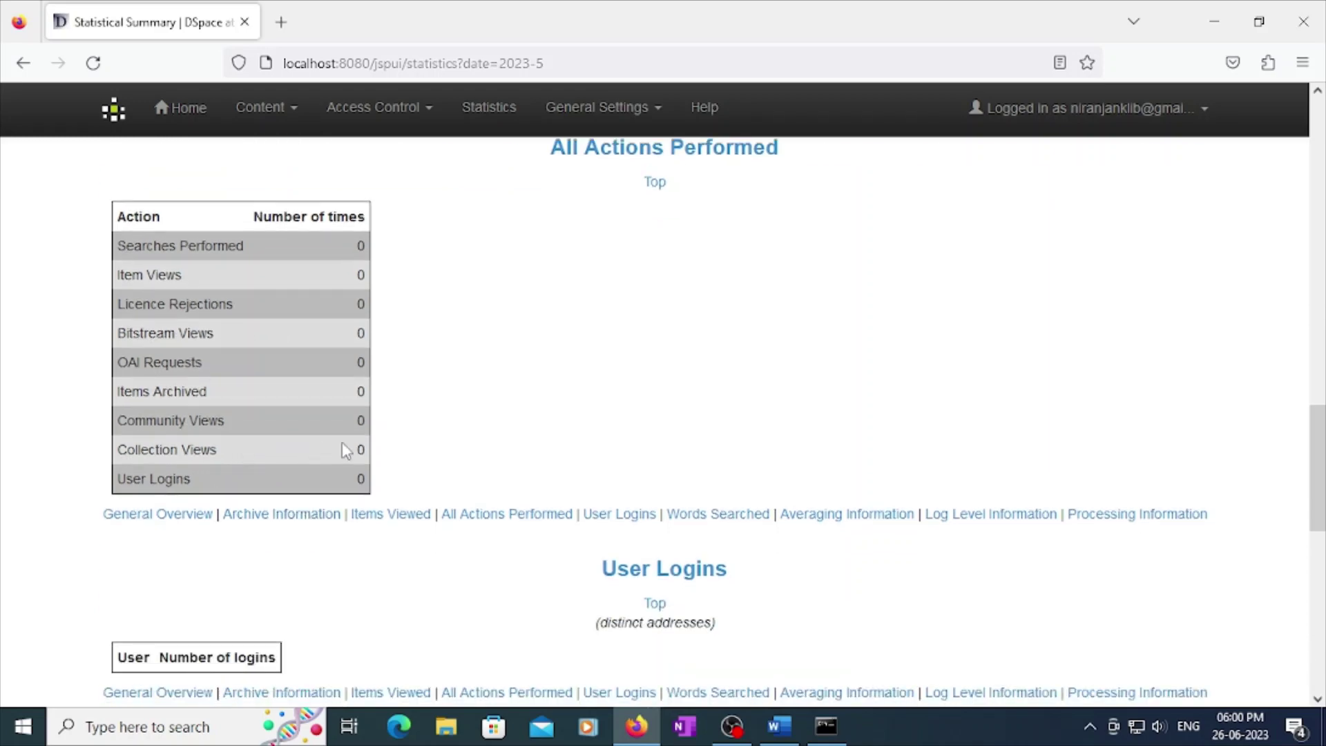
scroll(288, 468, down, 6)
scroll(242, 437, up, 8)
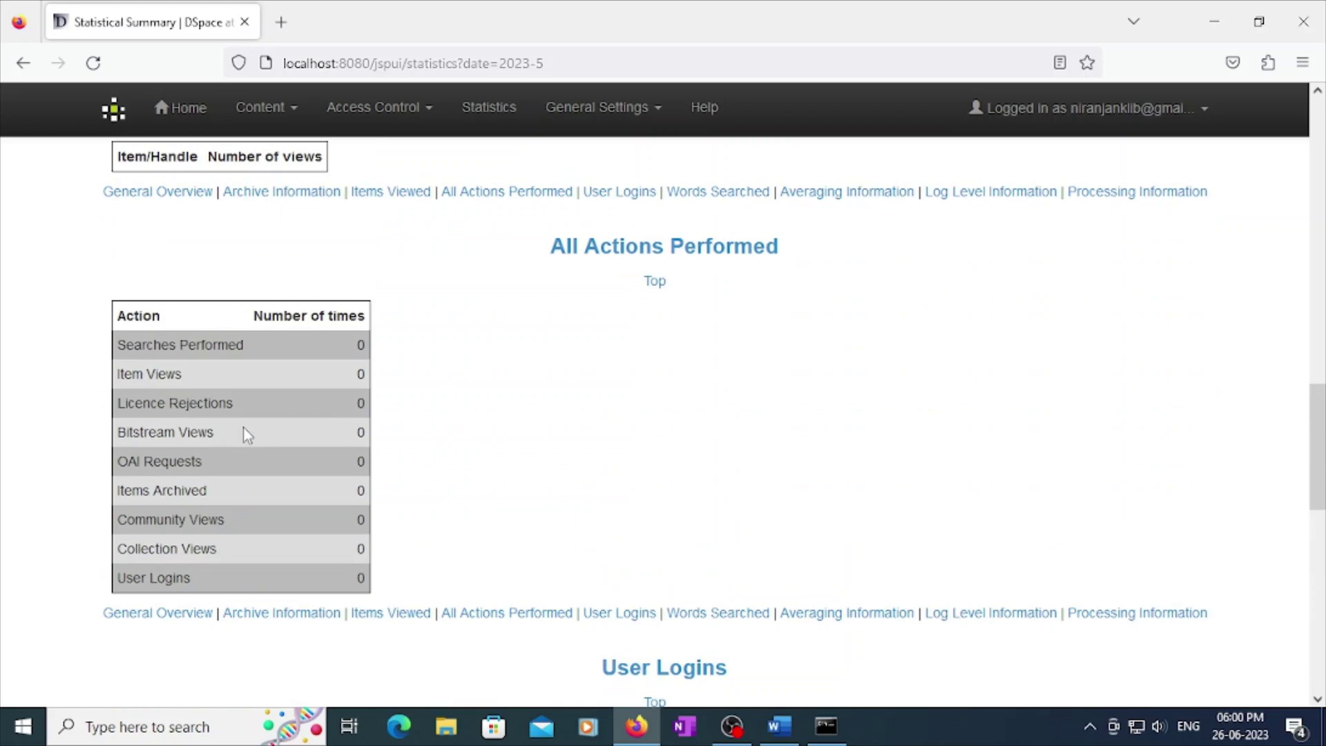
scroll(296, 423, up, 5)
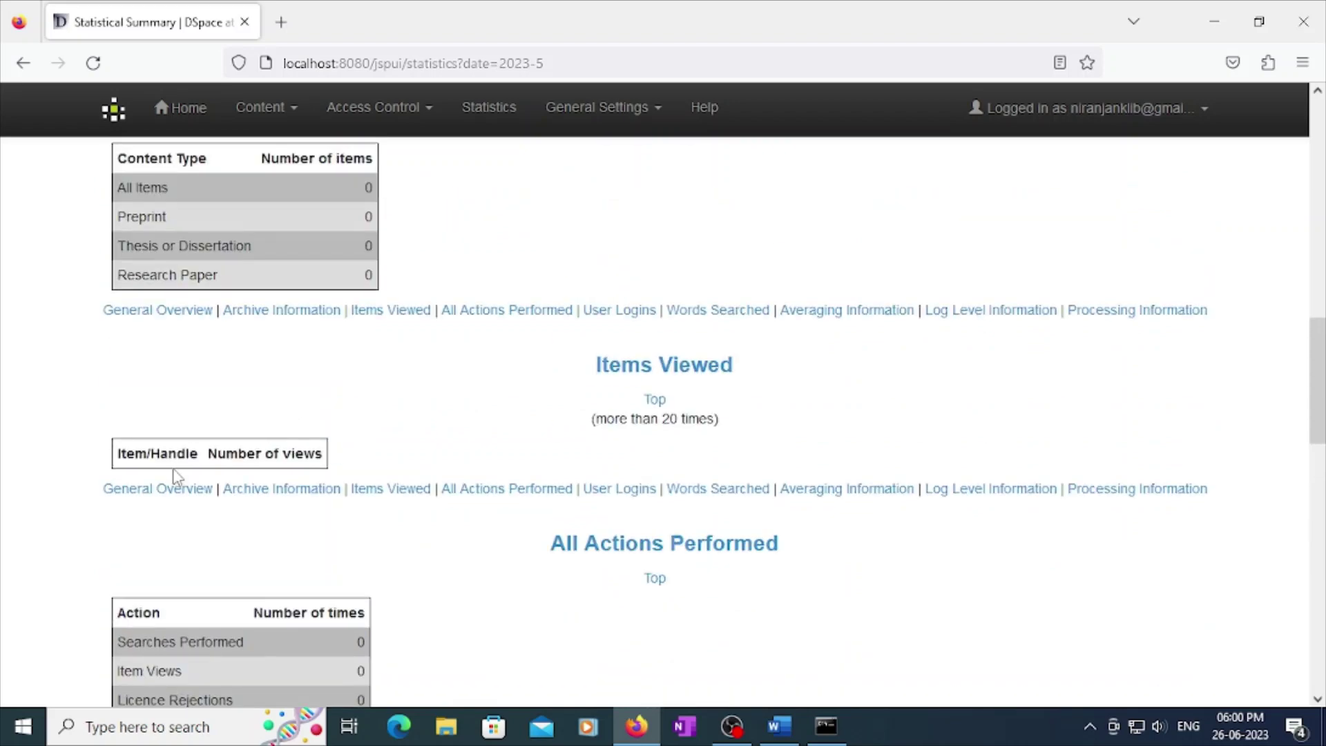
scroll(165, 472, up, 3)
scroll(173, 484, up, 2)
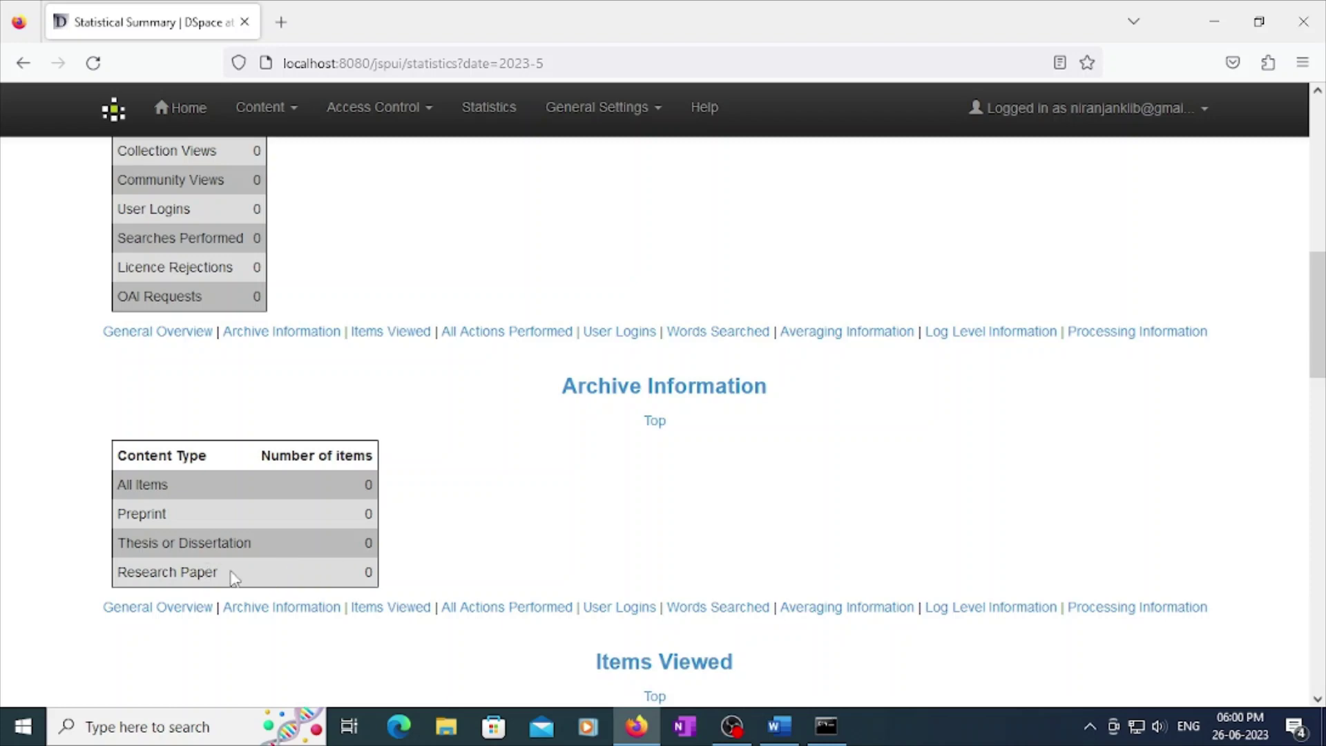
scroll(247, 594, up, 3)
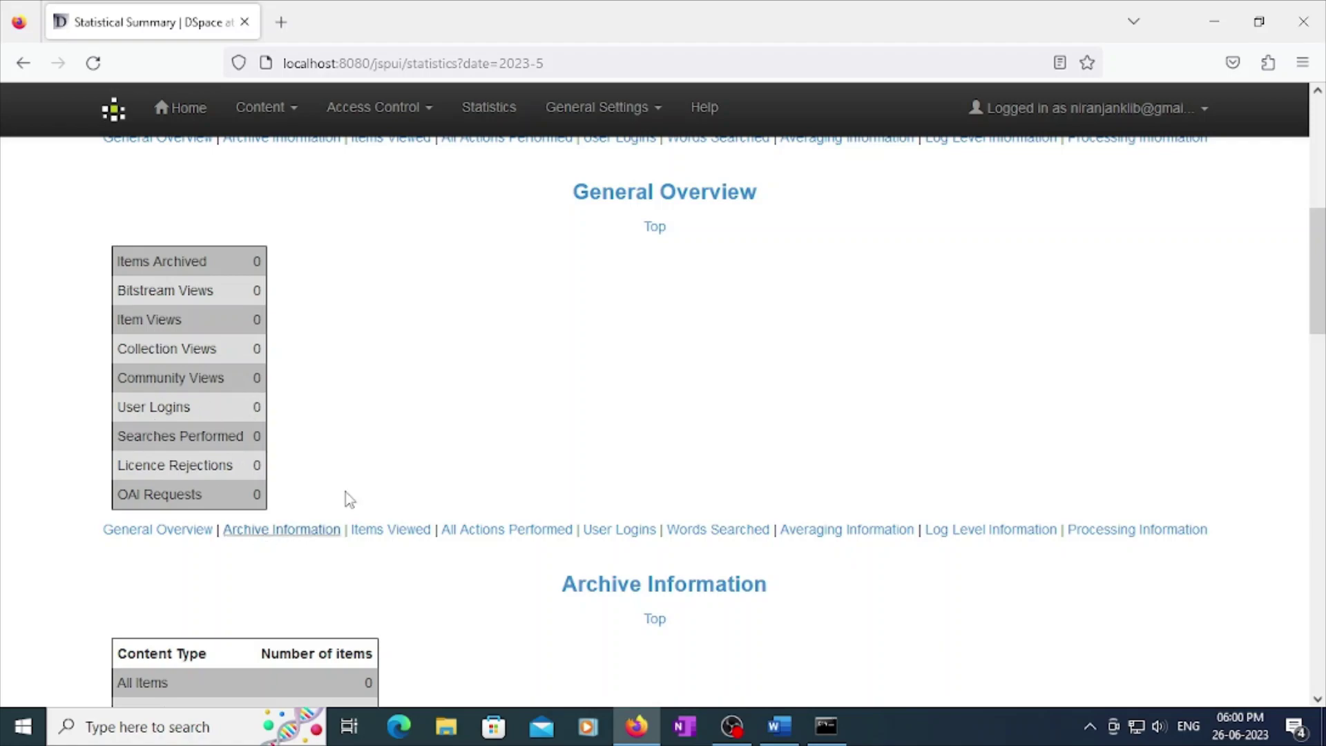
scroll(555, 448, up, 6)
Review the 06/2023 report again, then return to Word below the command list.
click(1160, 393)
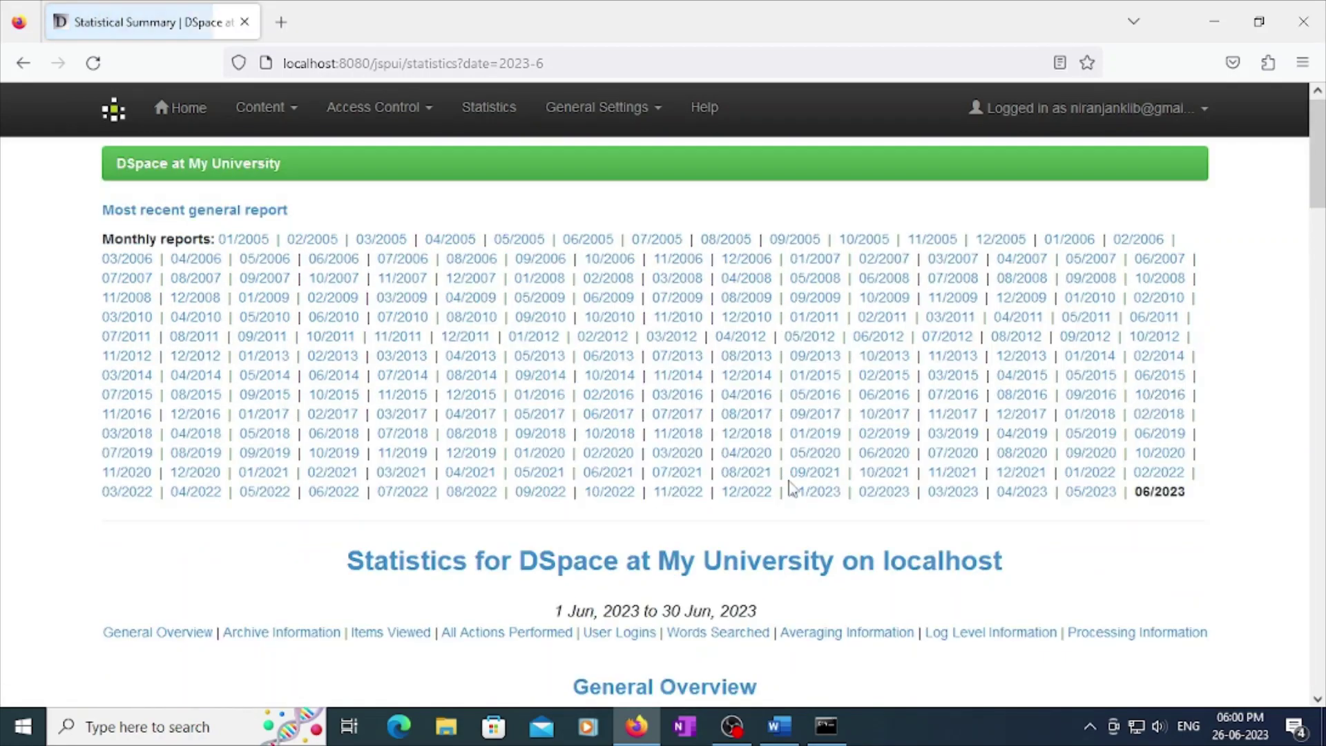
scroll(766, 461, down, 8)
scroll(631, 433, up, 7)
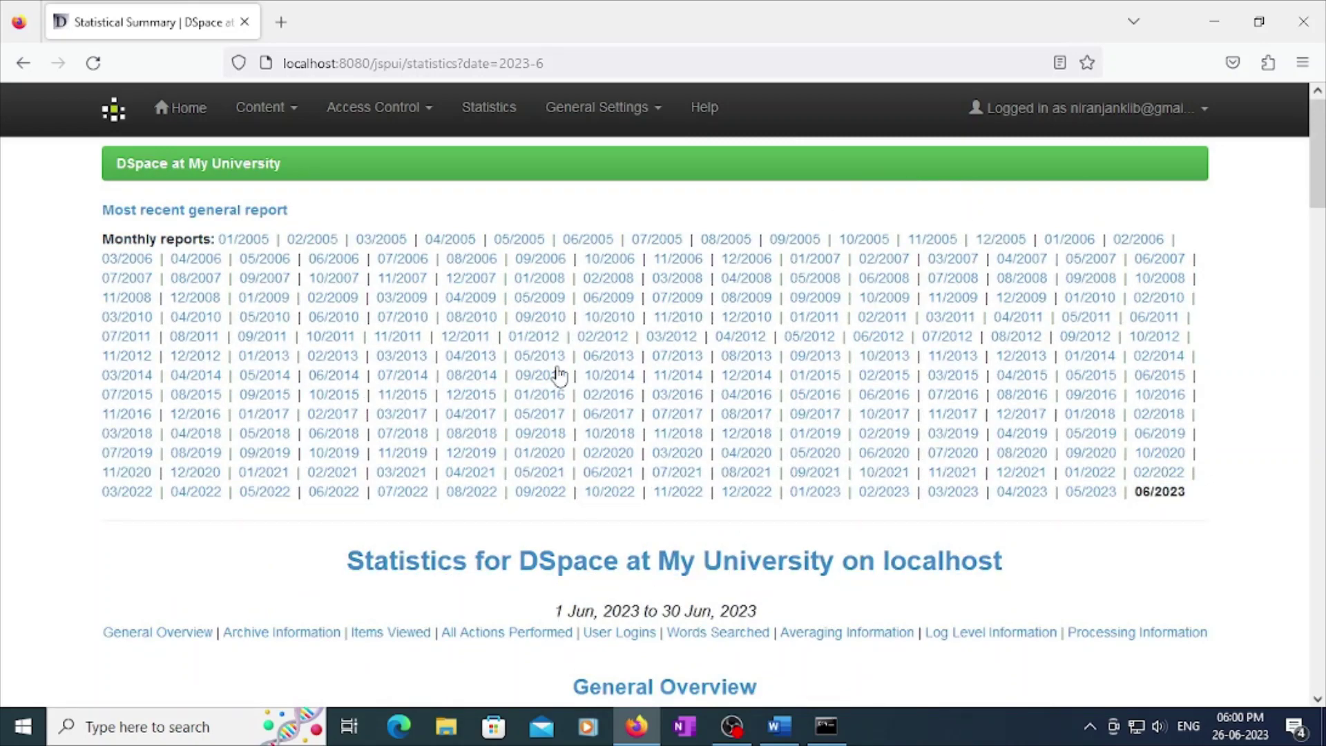
scroll(482, 349, down, 8)
scroll(484, 349, down, 20)
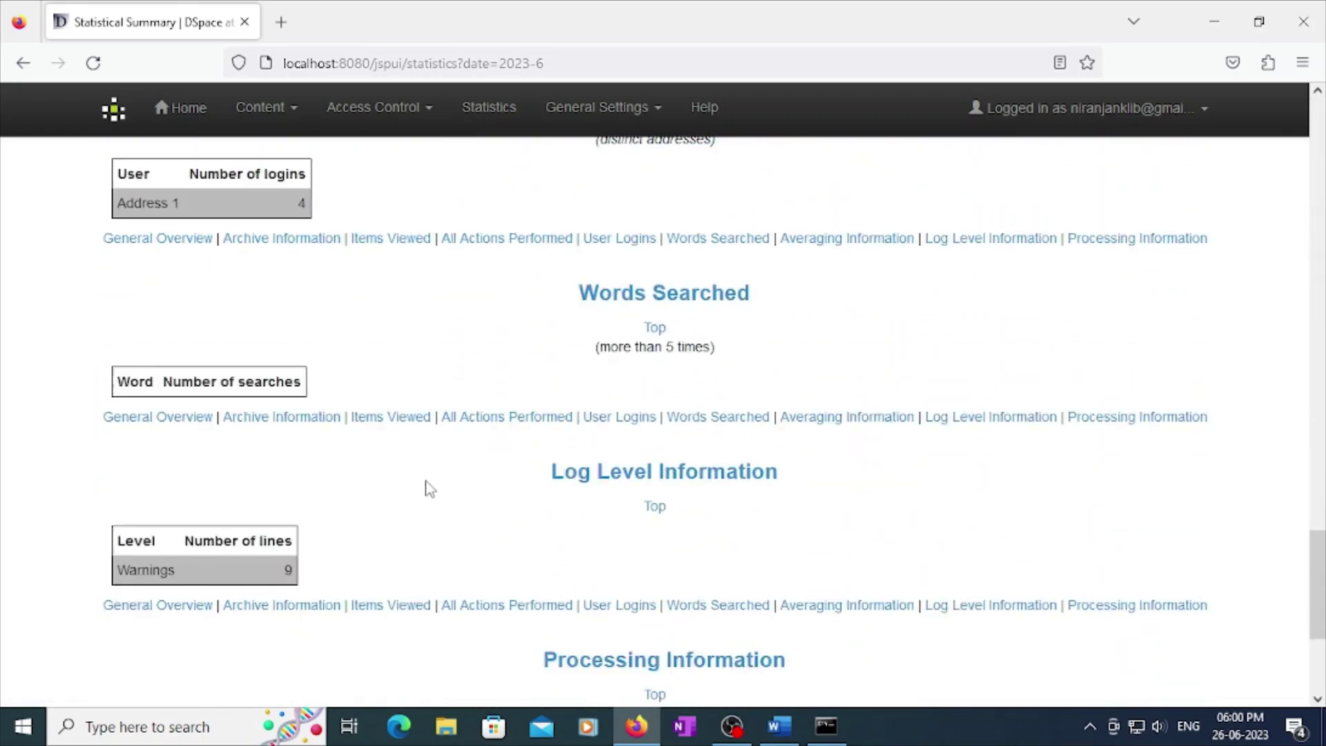
scroll(571, 388, up, 20)
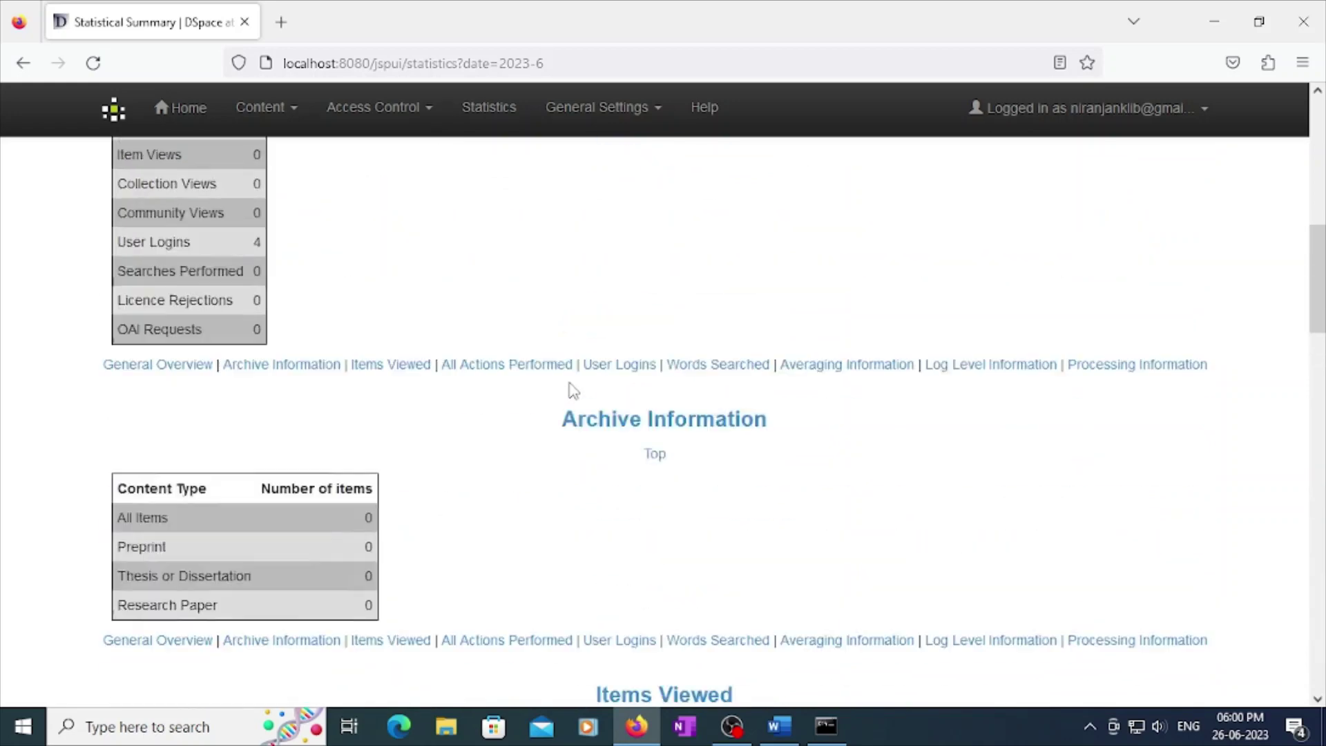
click(779, 727)
click(429, 611)
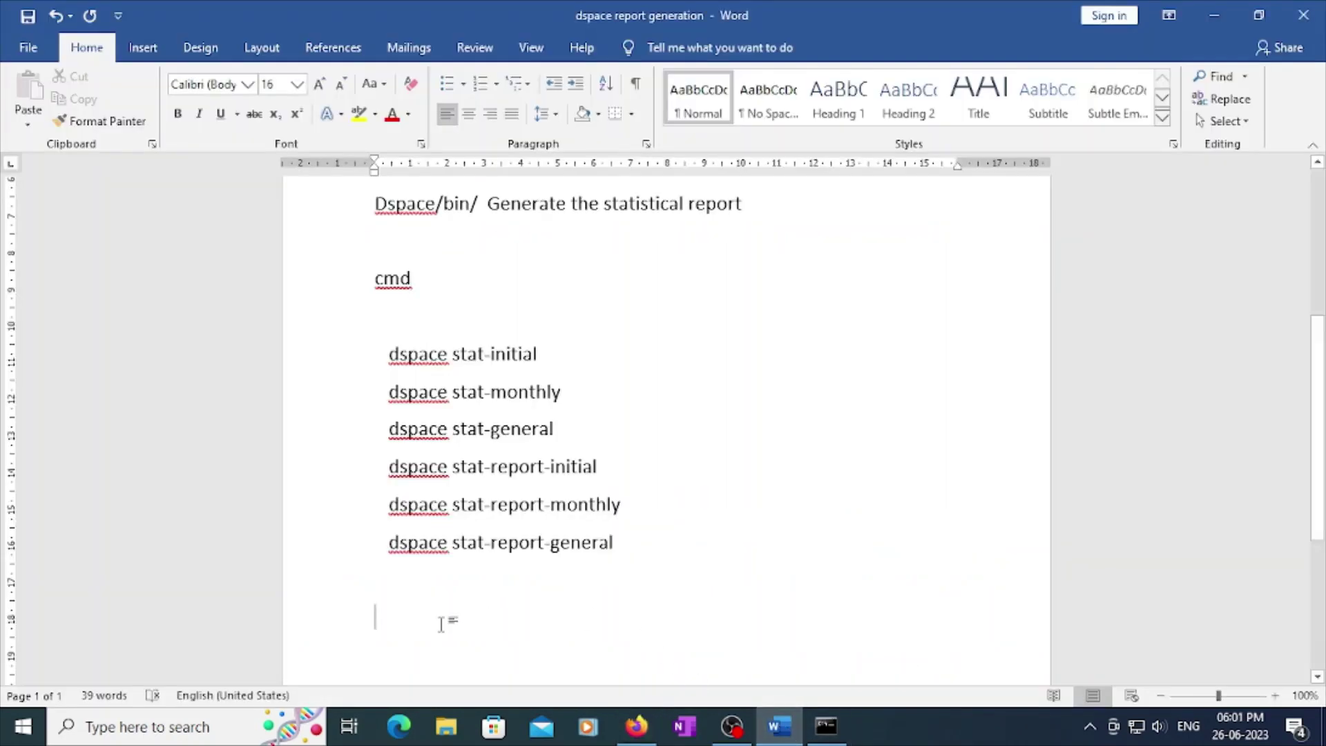